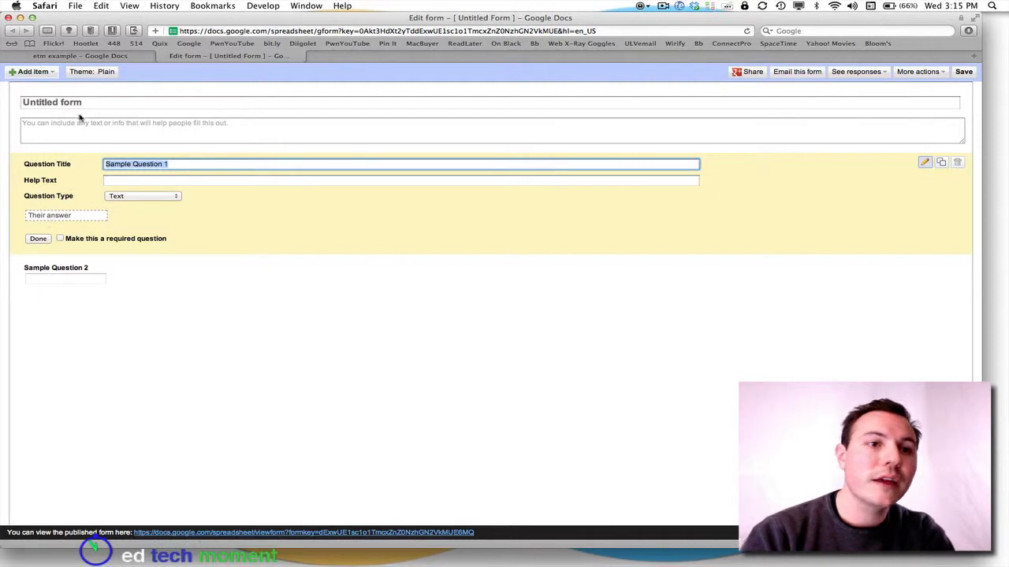
Title the form "Ed Tech Moment example" and enter the description "extra description, with bbq sauce".
left_click(73, 104)
triple_click(73, 104)
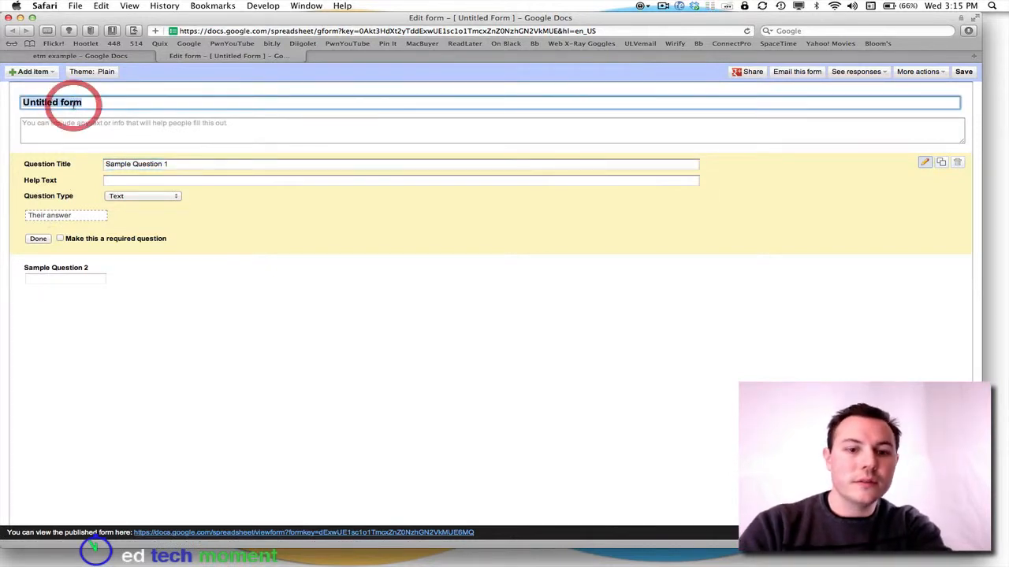
type("Ed Tech Moment example")
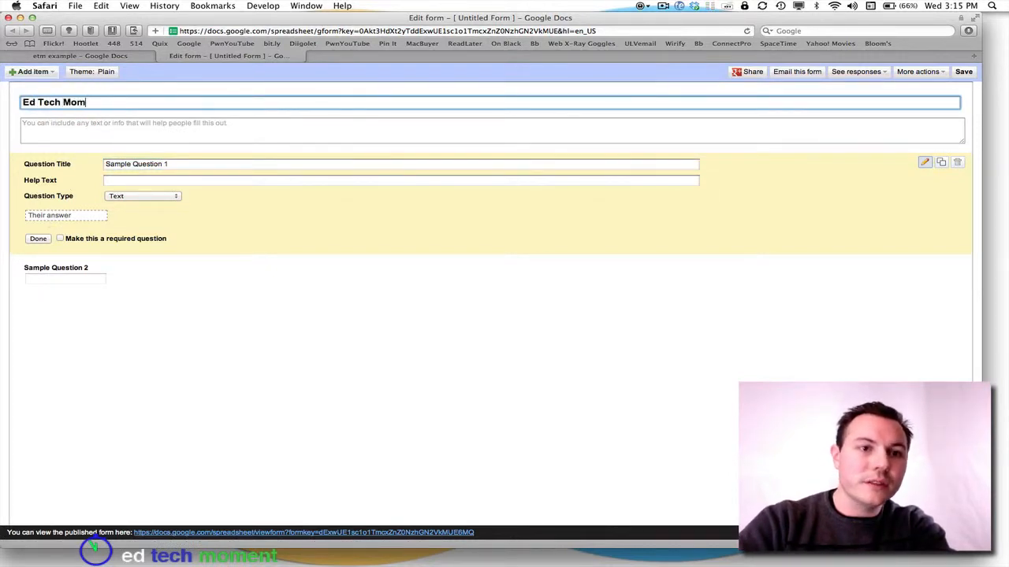
left_click(53, 127)
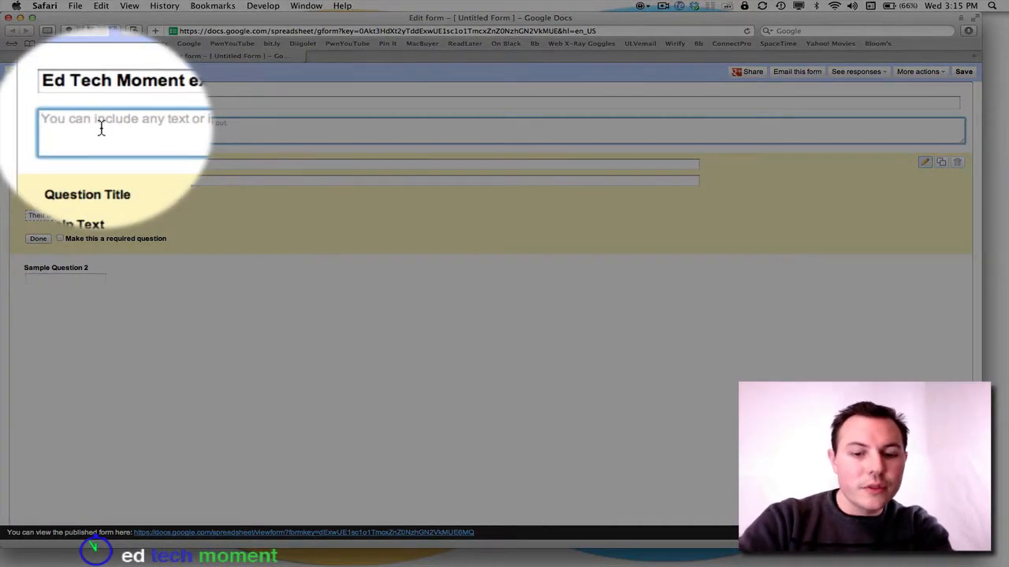
type("extra des")
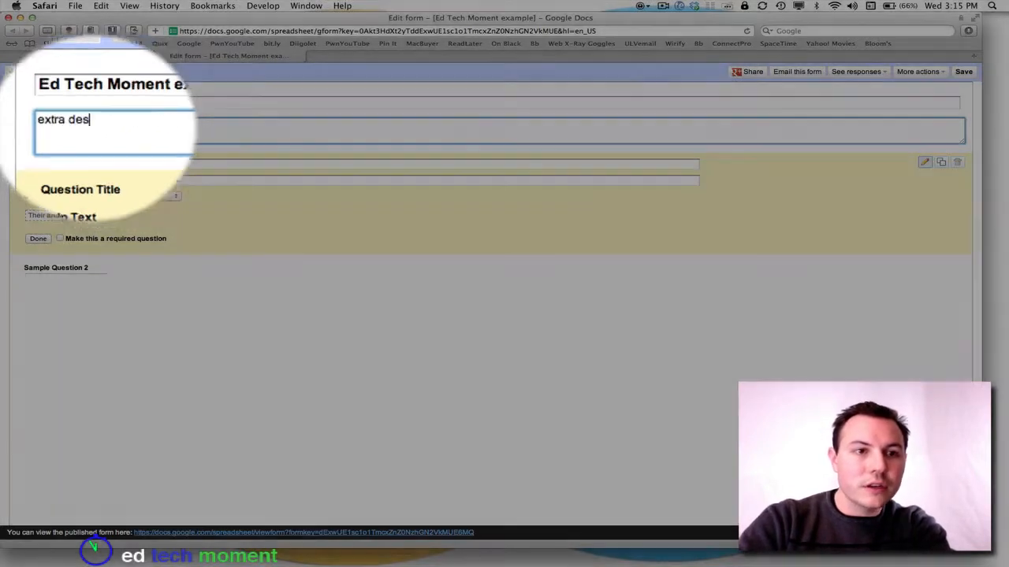
type("cription, with bbq sauce")
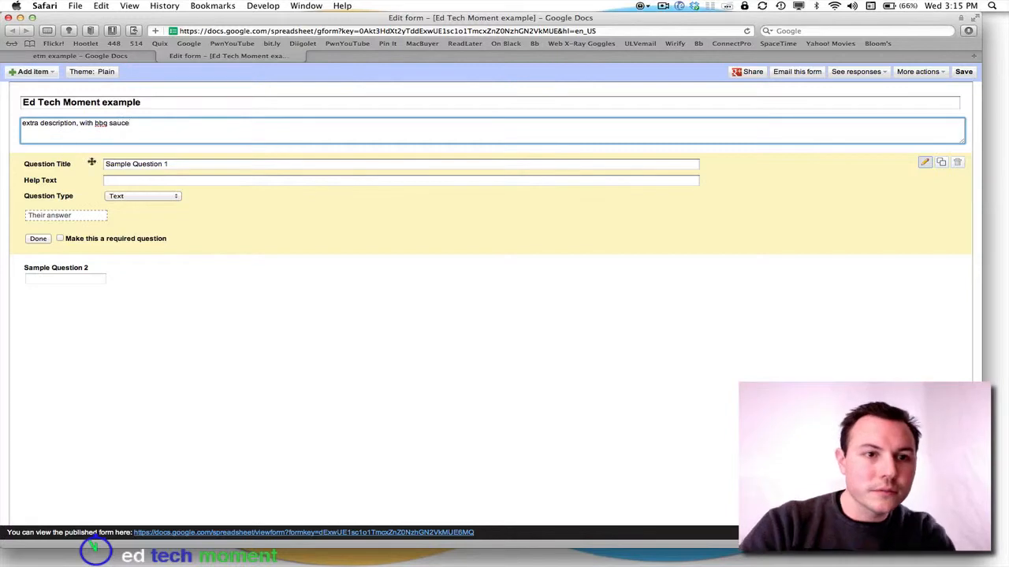
Change the title of Sample Question 1 to "What is your name?".
triple_click(144, 164)
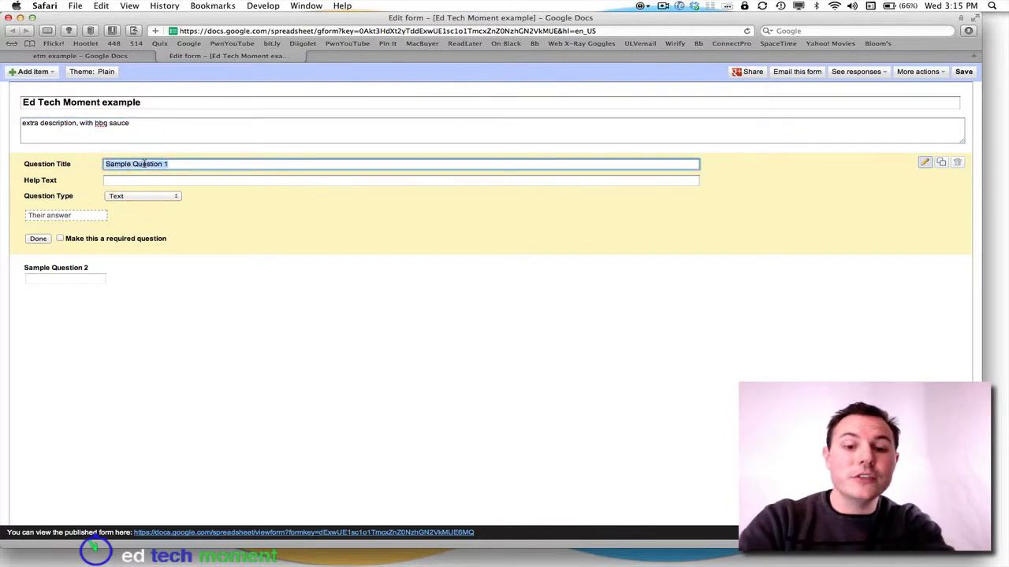
type("What is u")
key("BackSpace")
type("y")
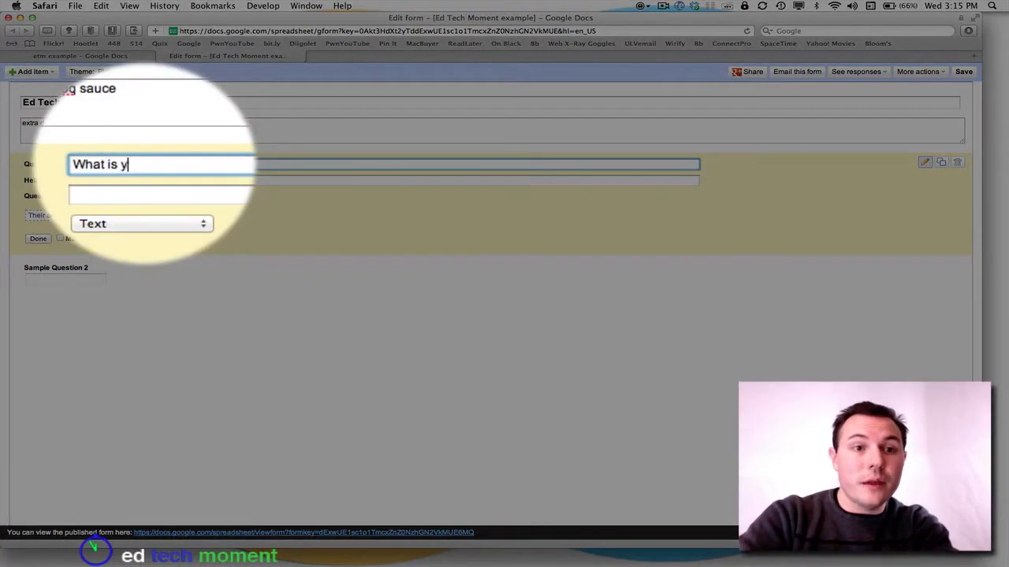
type("our nam")
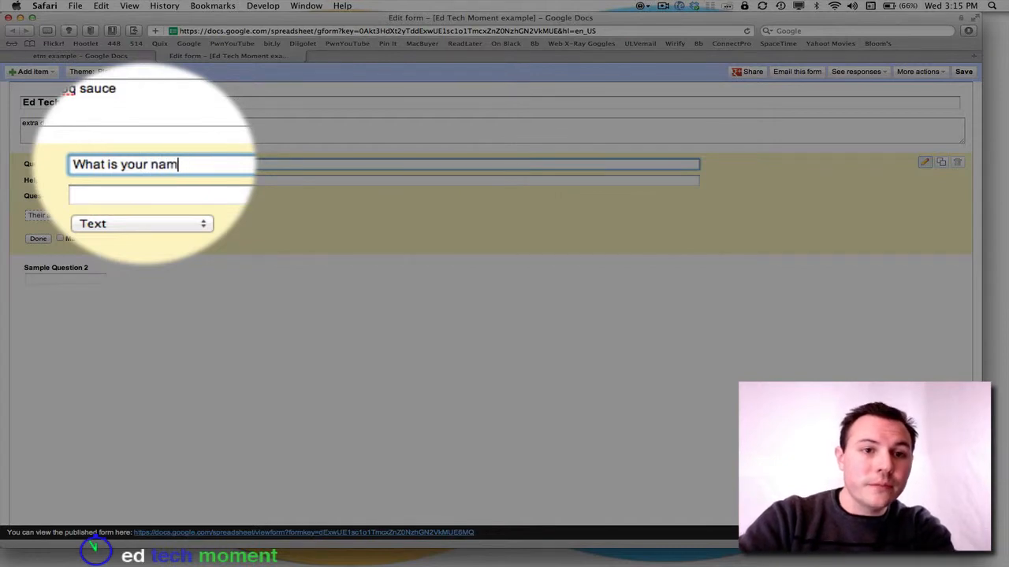
type("e?")
Add help text with an example full name to the name question and make it a required question.
key("Tab")
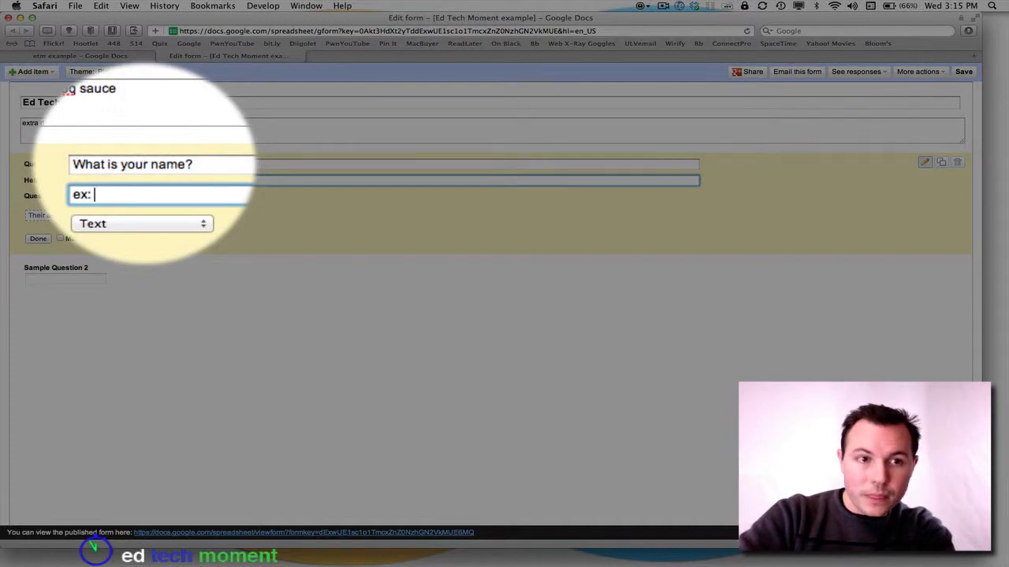
type("Edward T")
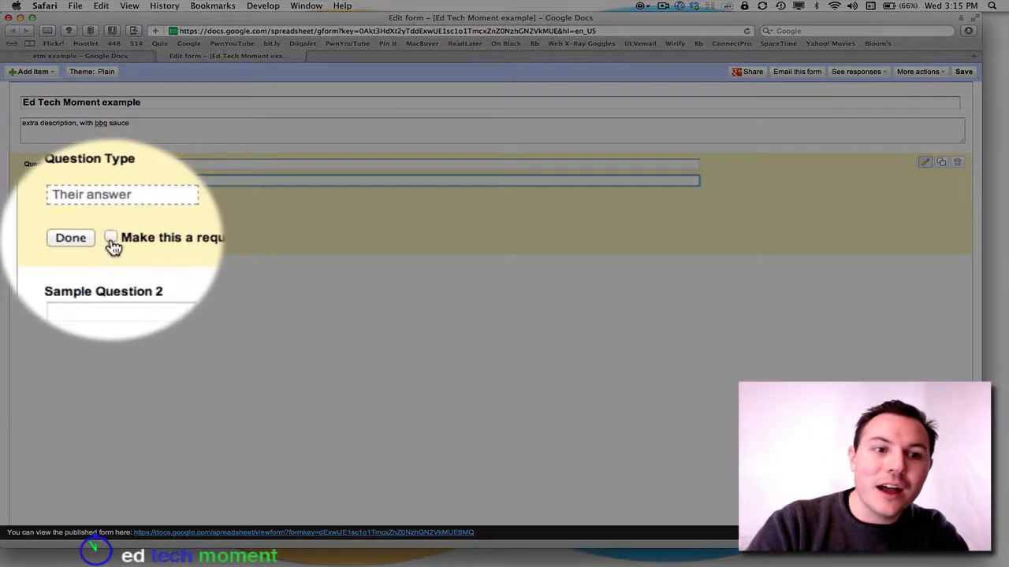
left_click(61, 239)
left_click(76, 241)
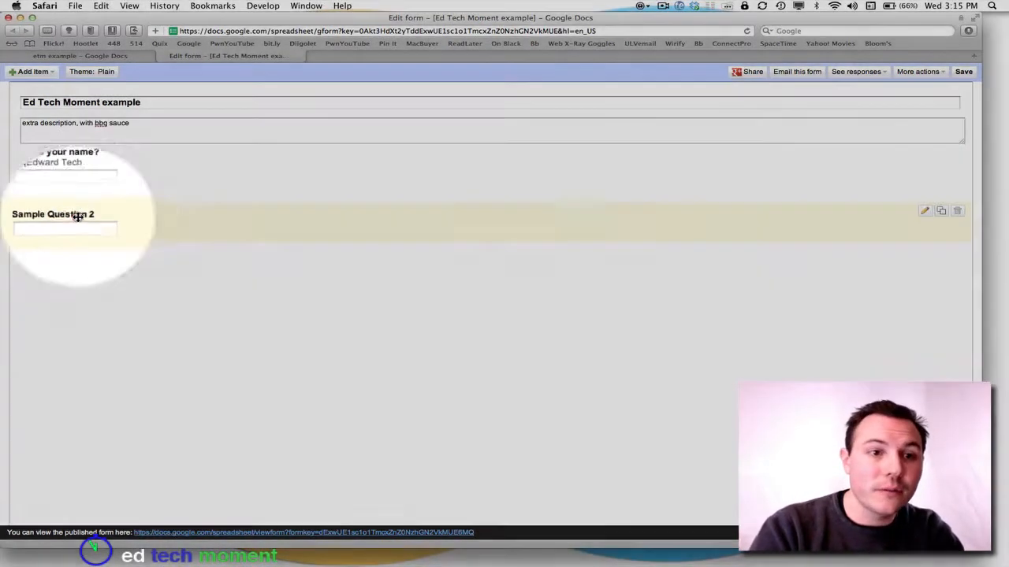
Retitle Sample Question 2 as "What is your email address?" and give an example e-mail address as its help text.
left_click(75, 217)
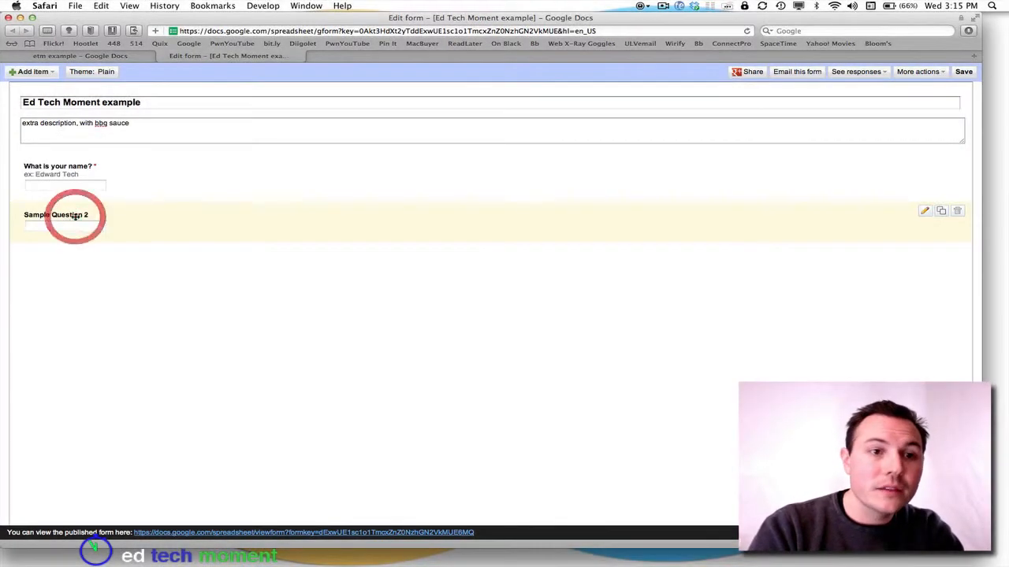
left_click(147, 223)
left_click(158, 223)
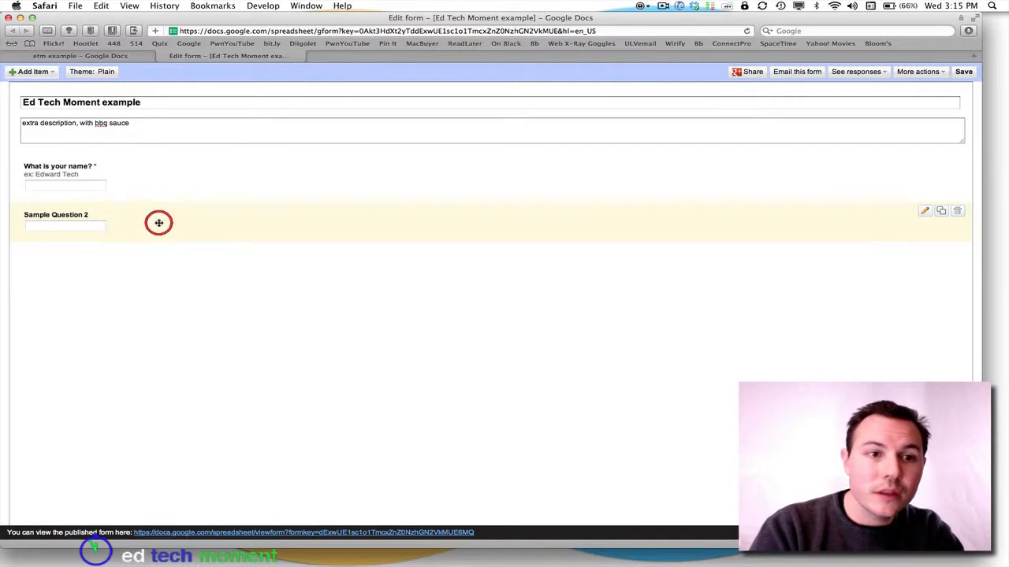
left_click(54, 215)
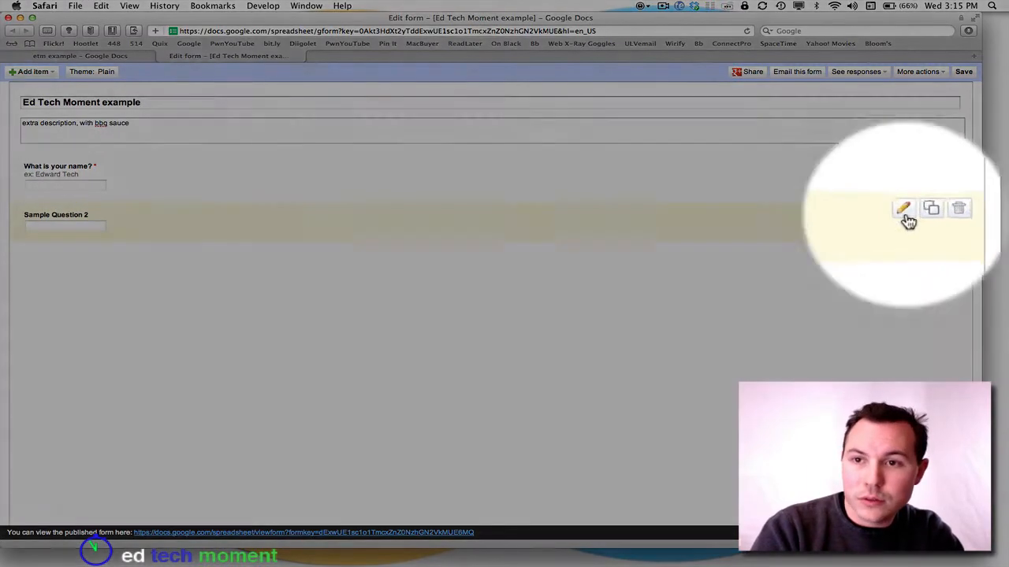
left_click(924, 211)
triple_click(158, 212)
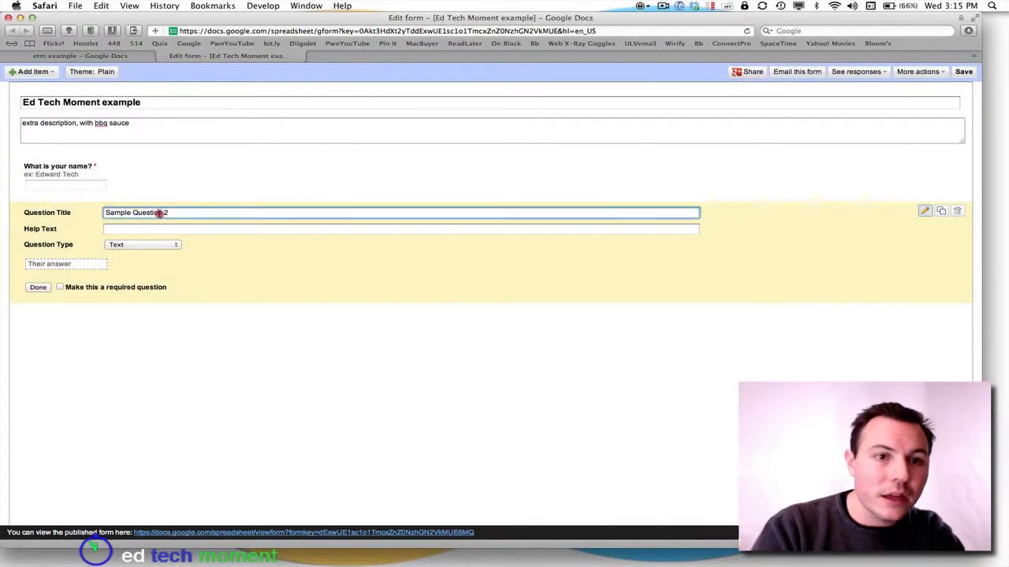
type("W")
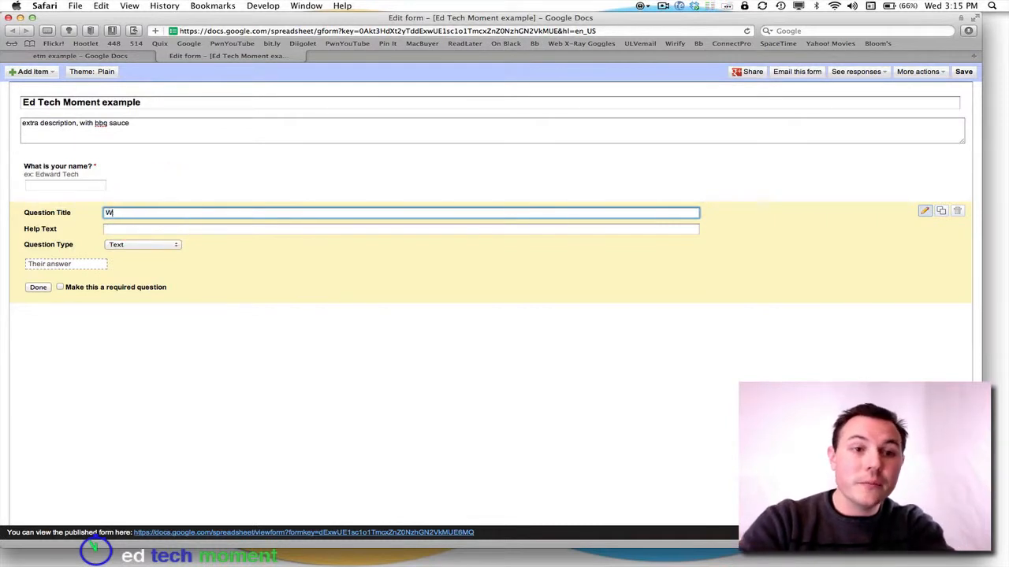
type("hat is your e")
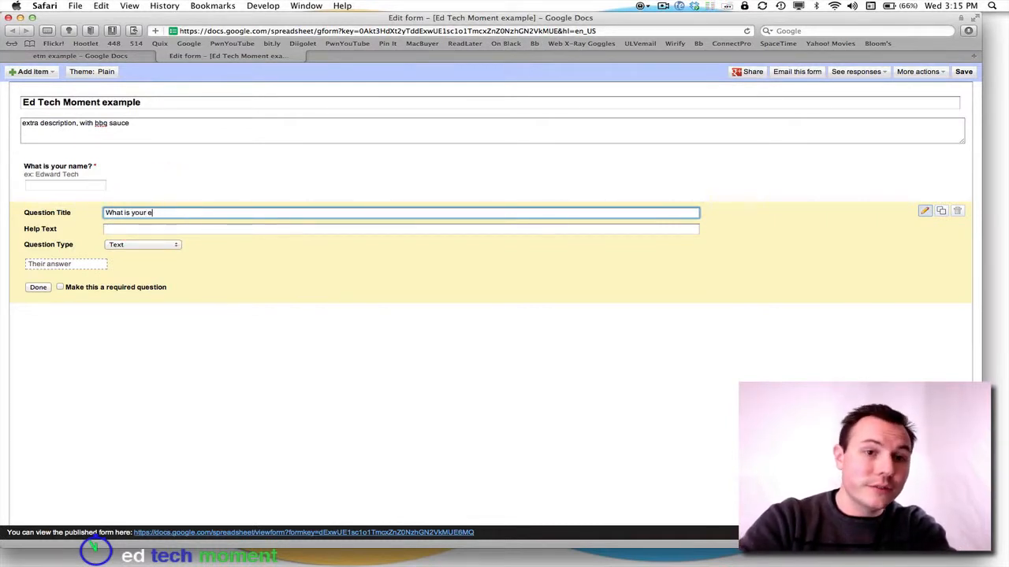
type("mail address?")
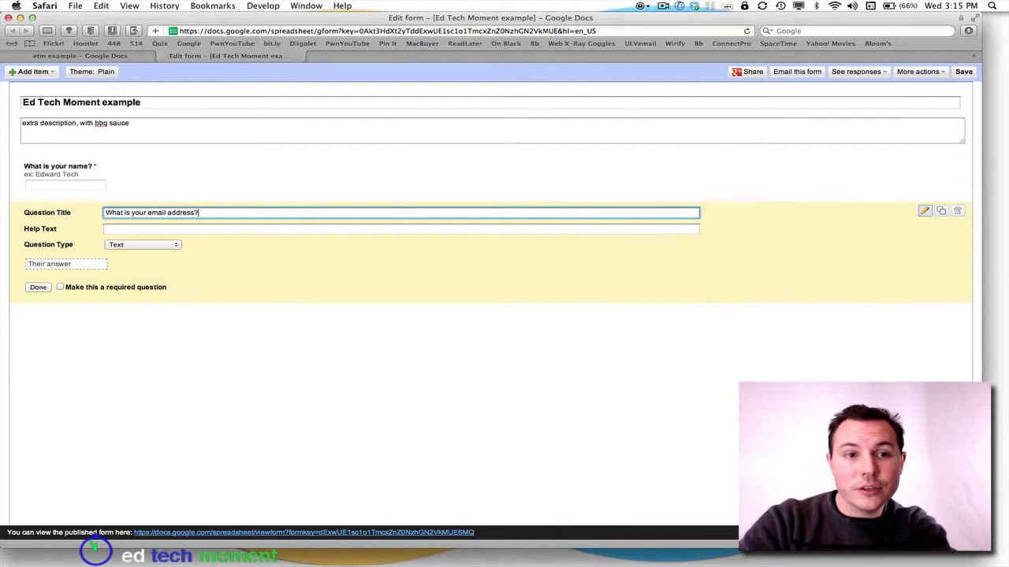
key("Tab")
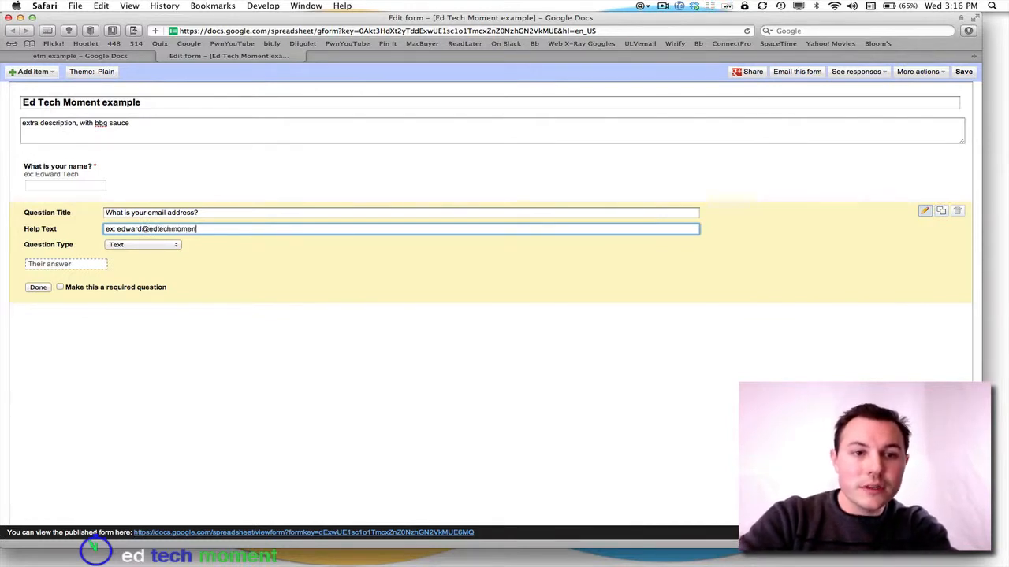
Try the Paragraph text type on the email address question and return it to Text.
left_click(132, 246)
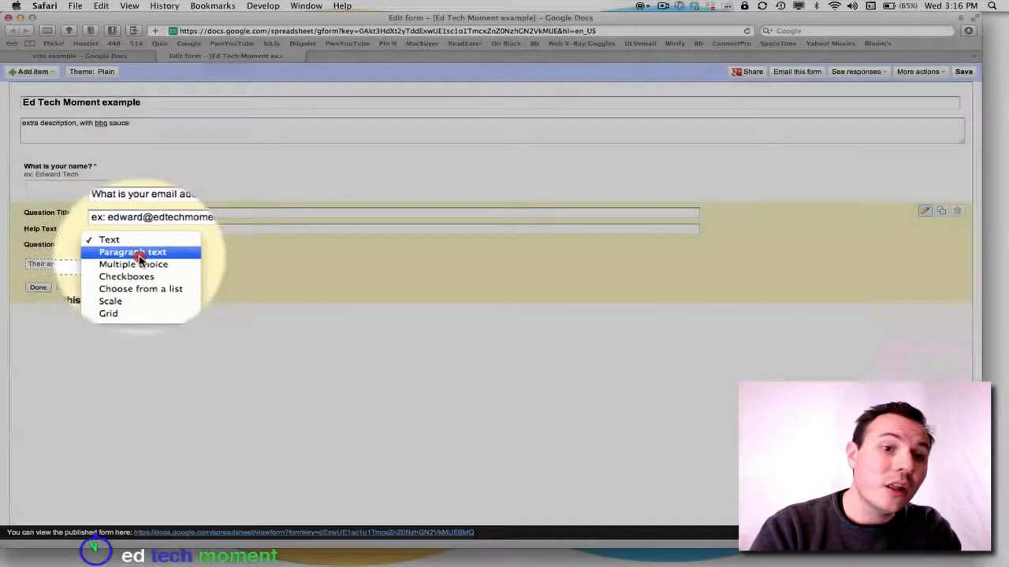
left_click(140, 257)
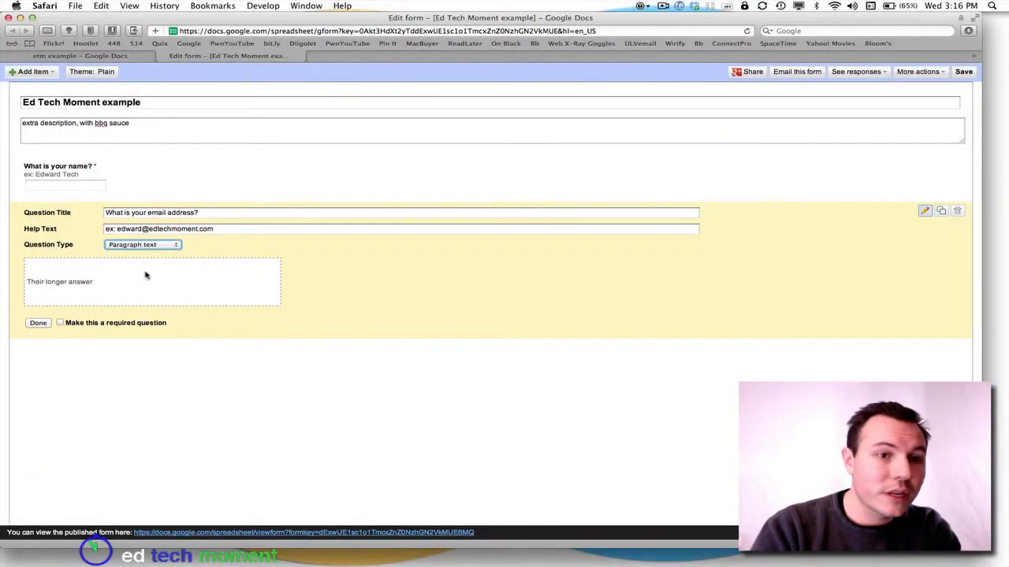
left_click(144, 245)
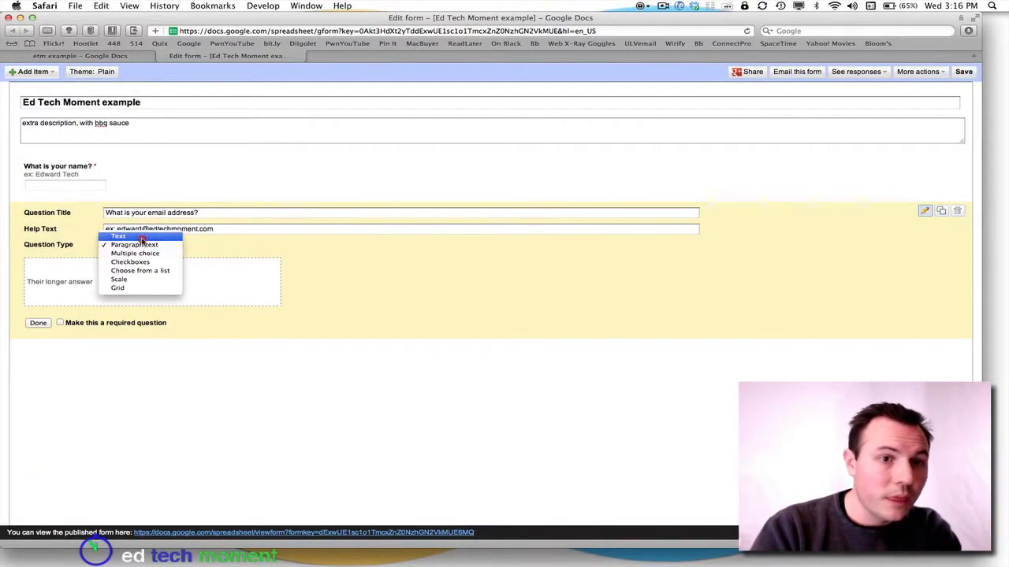
left_click(142, 244)
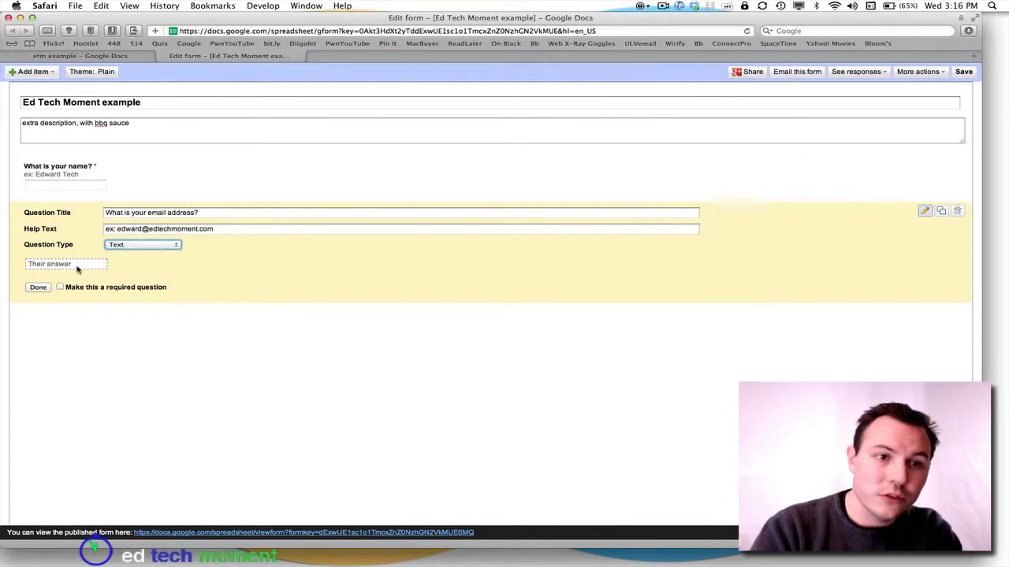
Make the email address question required and finish editing it.
left_click(60, 289)
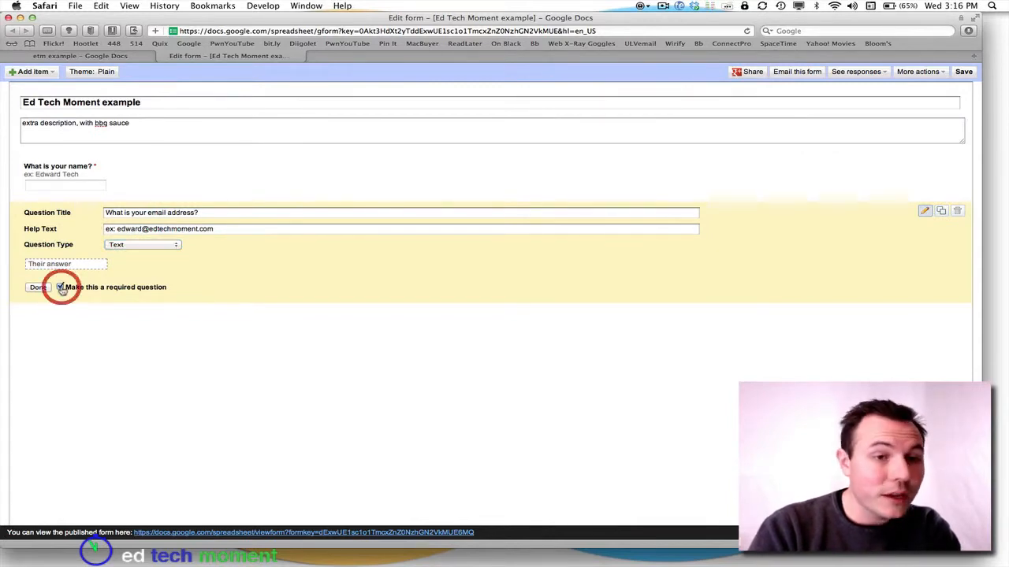
left_click(38, 287)
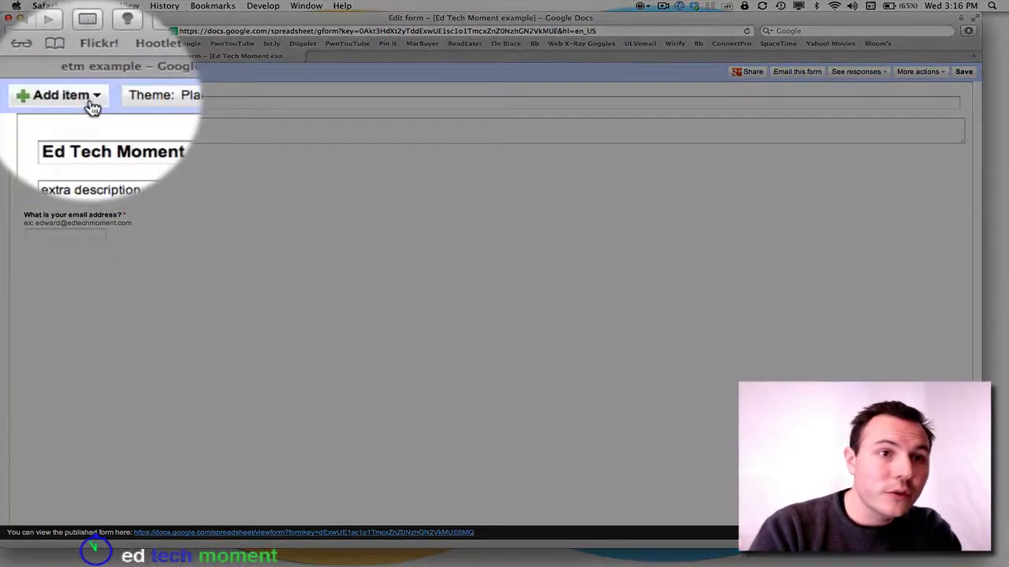
Add a multiple-choice question titled "Who is your favorite etm host?" with help text telling respondents which host to pick.
left_click(49, 74)
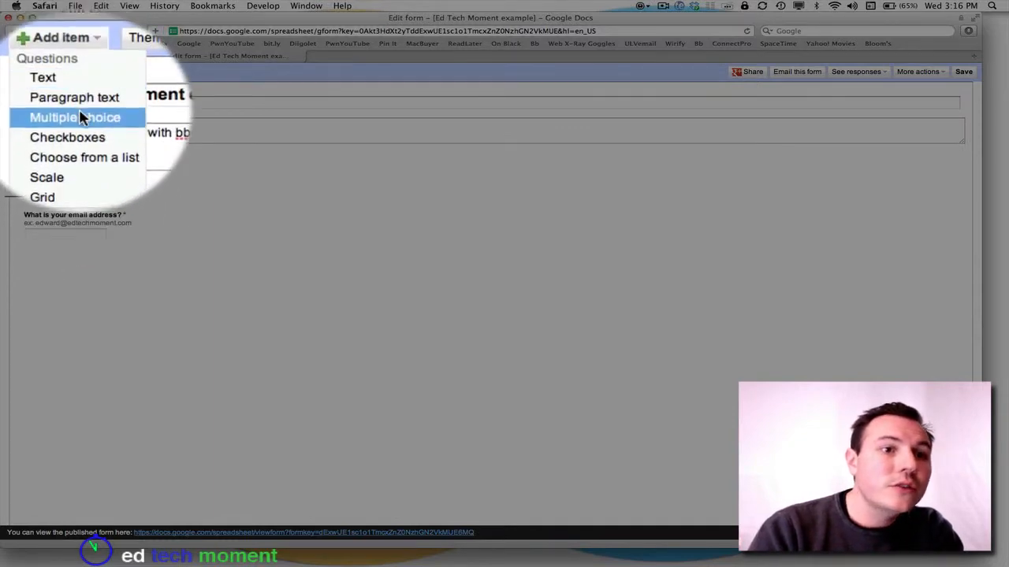
left_click(86, 118)
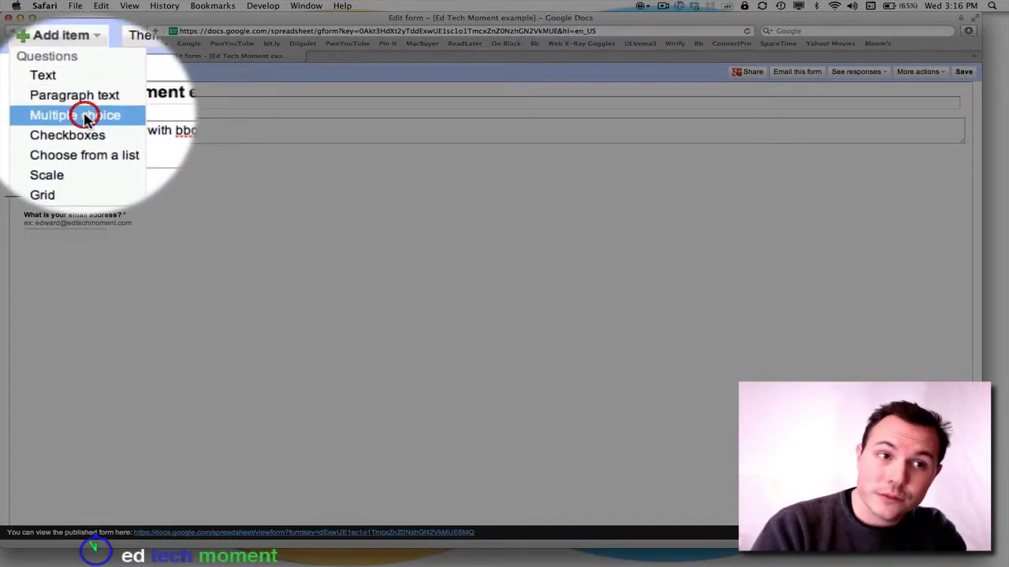
left_click(128, 264)
type("Who is your favor")
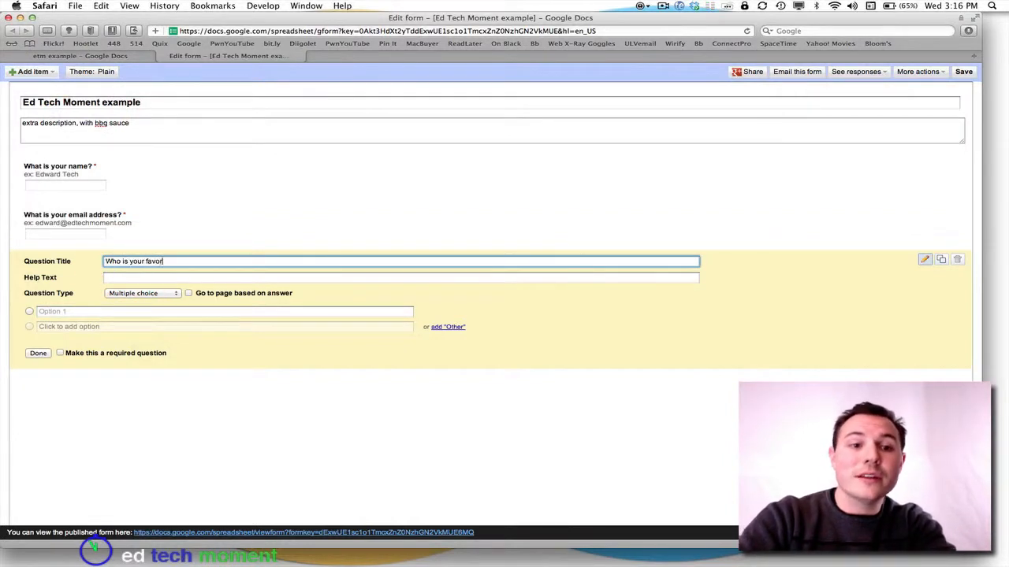
type("ite etm host?")
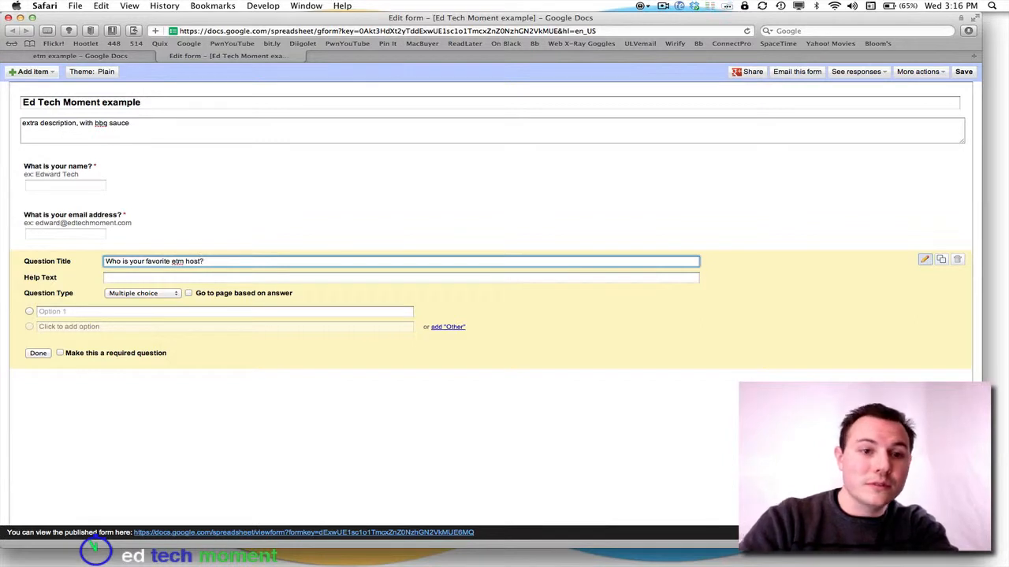
left_click(135, 277)
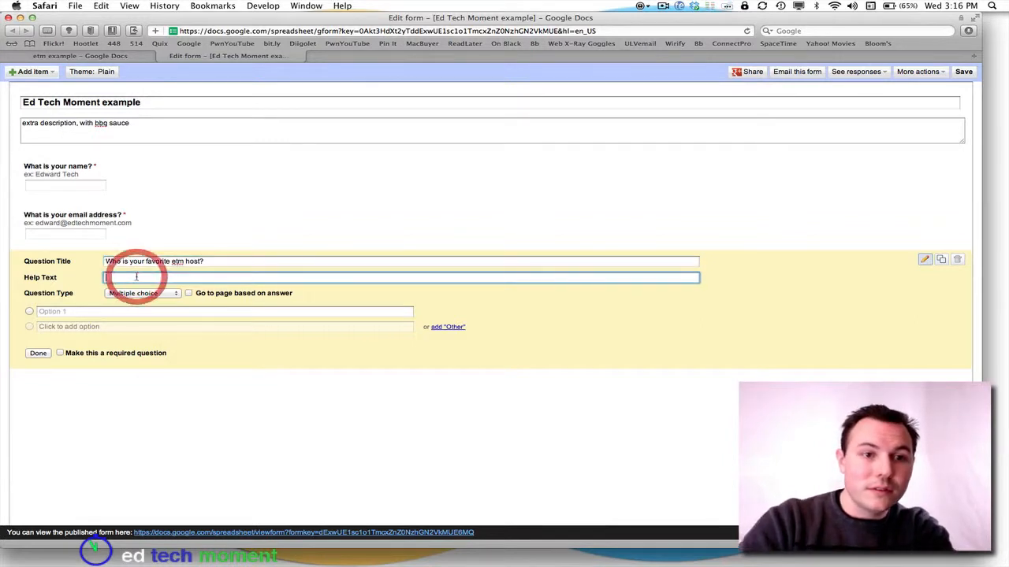
type("Pl")
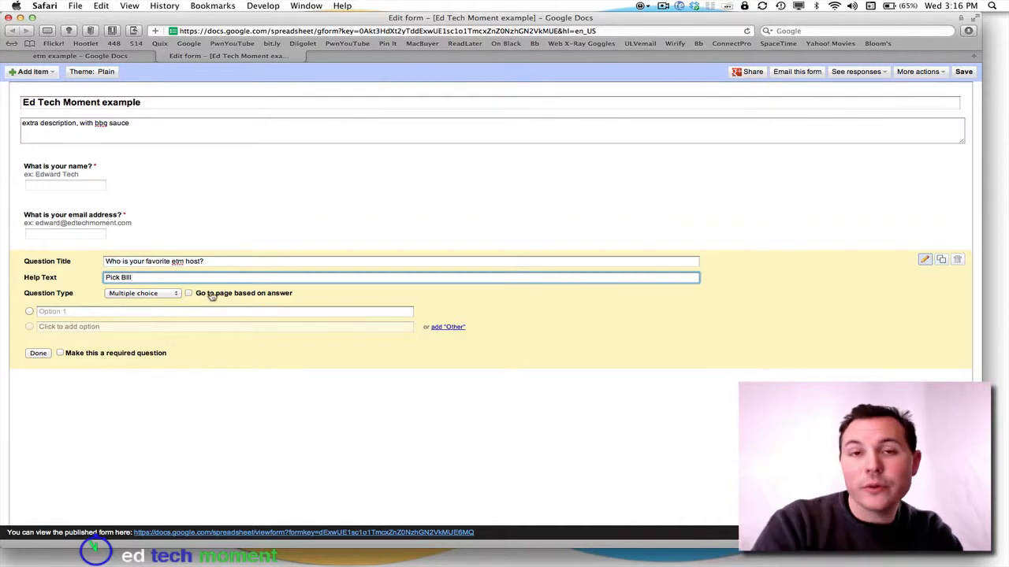
Enter the two hosts' first names as answer options for the favorite host question and make it required.
left_click(120, 309)
type("Bill")
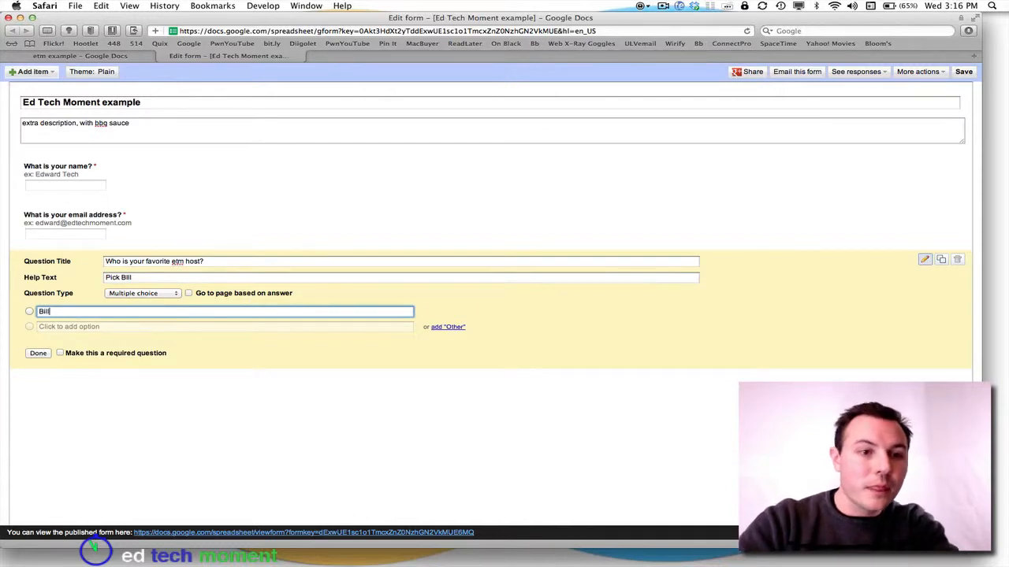
key("Return")
type("Tim")
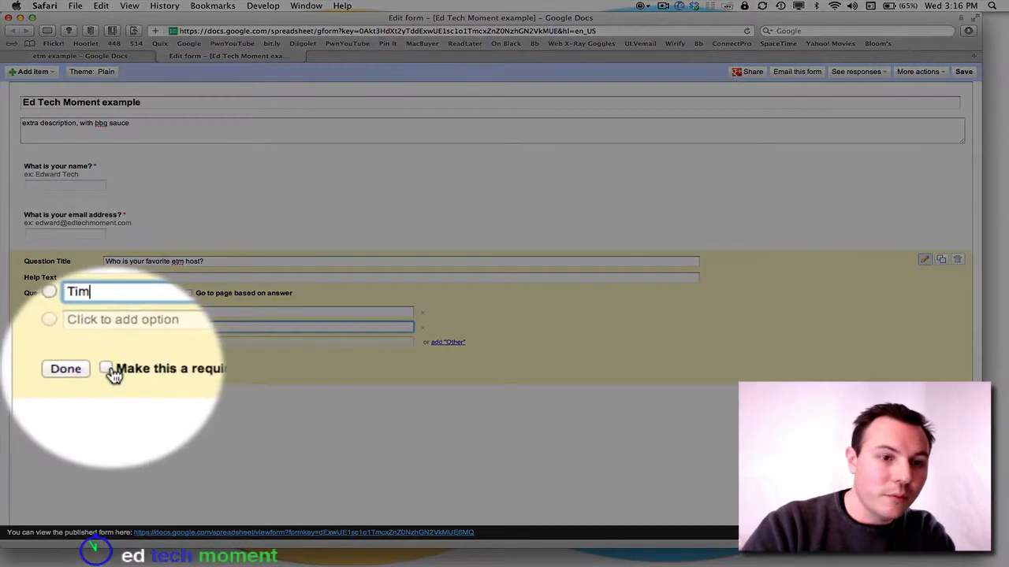
left_click(60, 368)
left_click(79, 370)
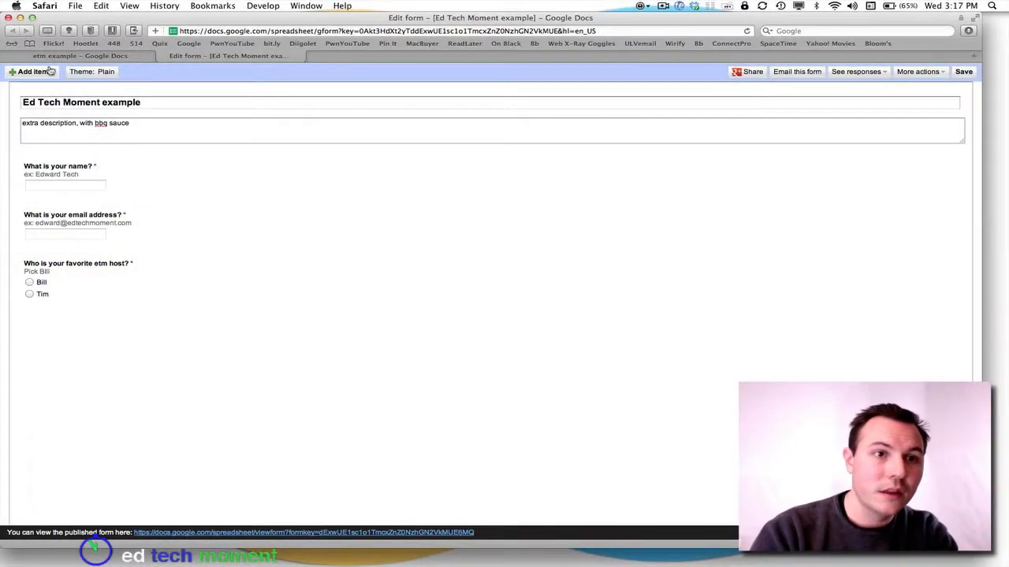
Add a checkboxes question titled "What websites do you love?" to the form.
left_click(43, 72)
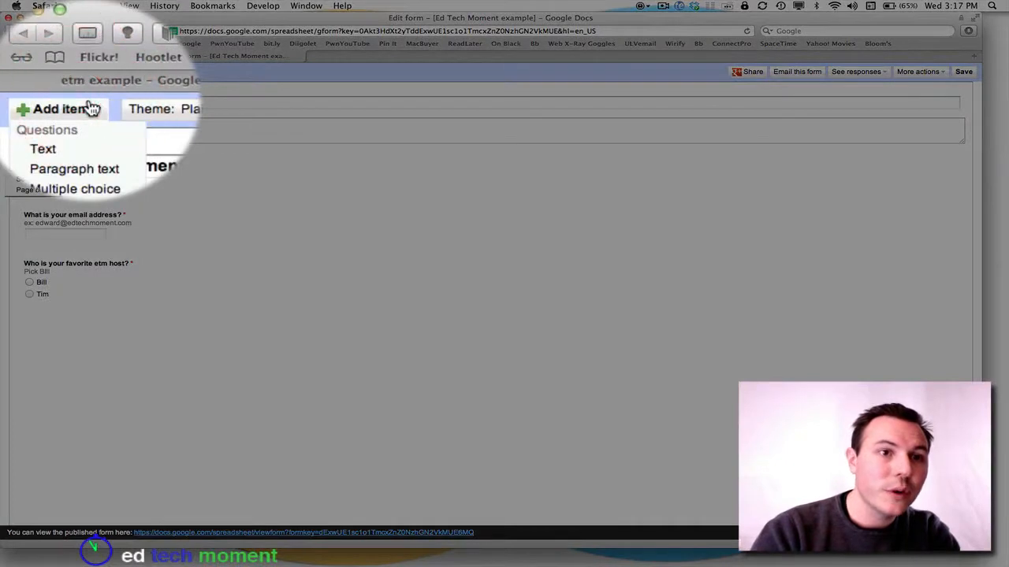
left_click(40, 127)
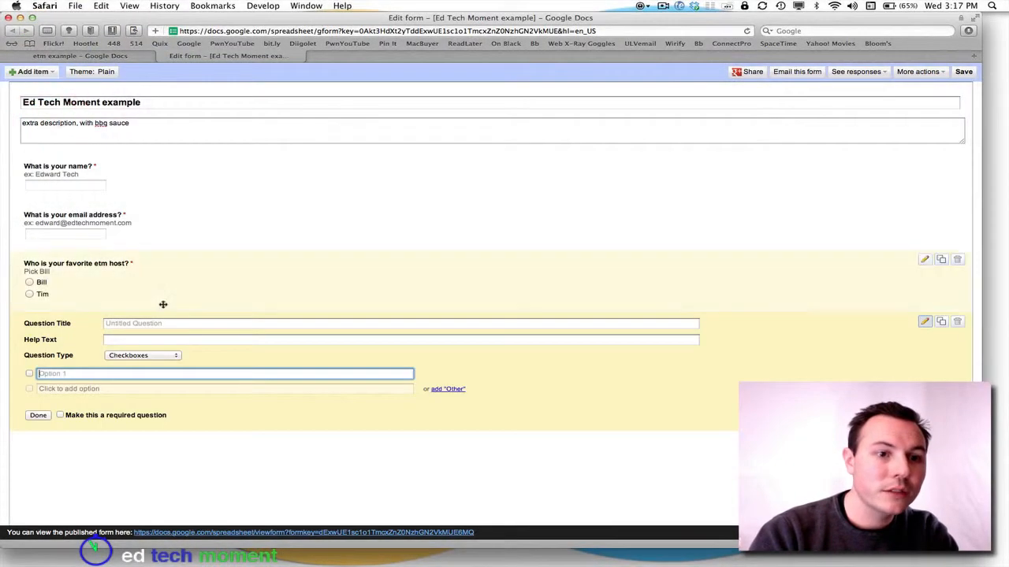
left_click(147, 323)
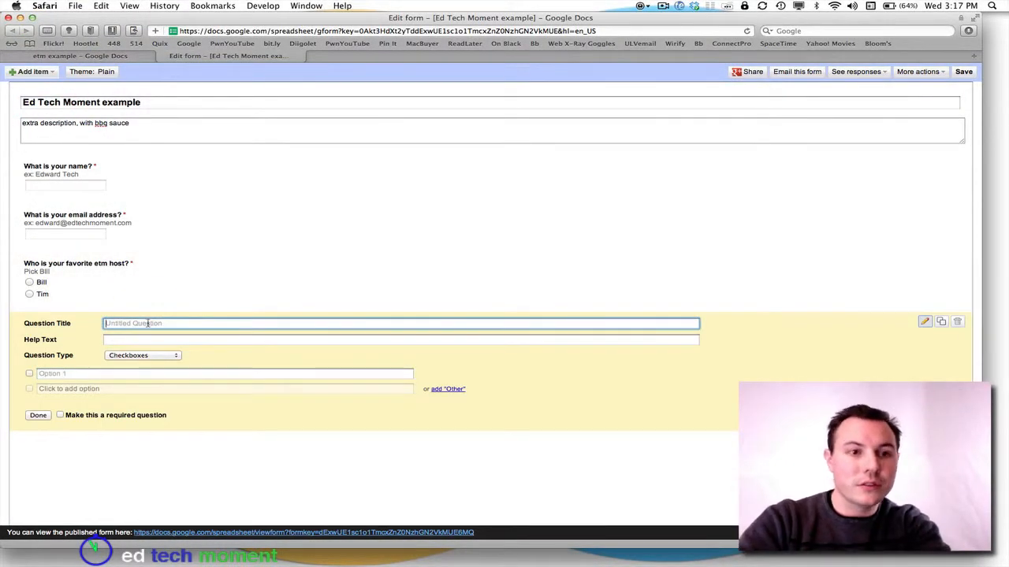
type("What websi")
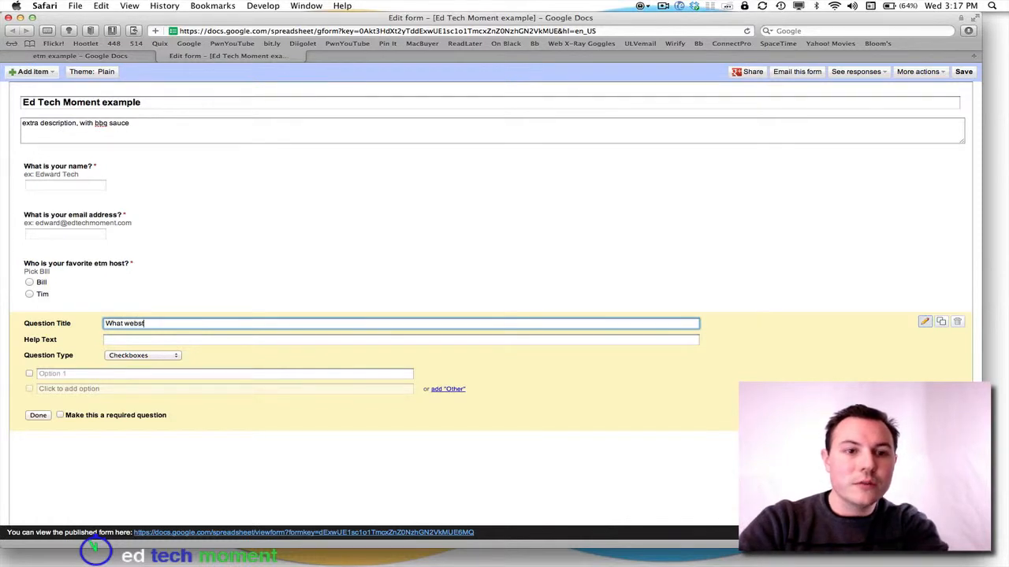
type("tes do you love?")
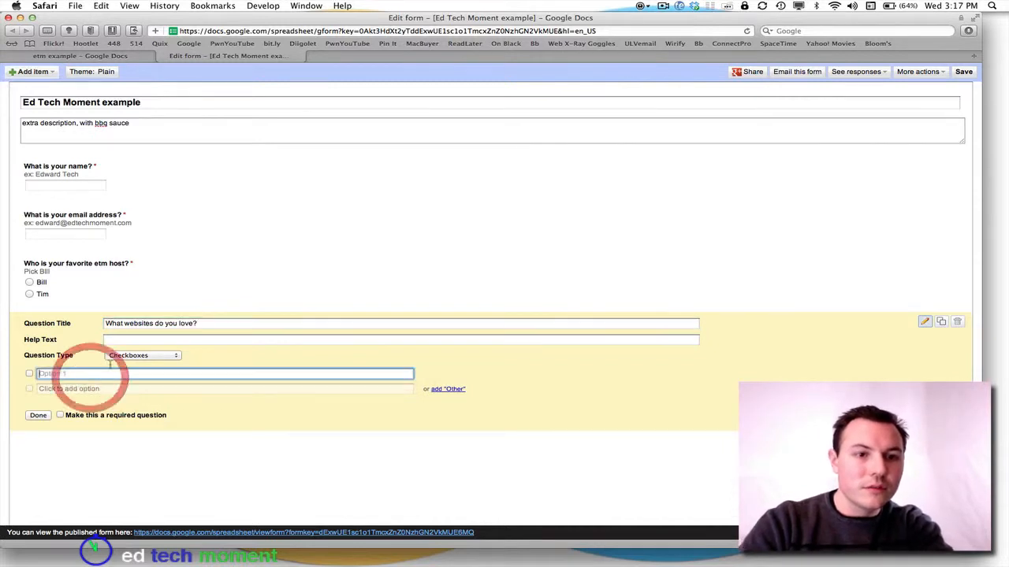
Enter "Check all the apply. You can check more than one." as the websites question's help text.
left_click(126, 340)
type("Check")
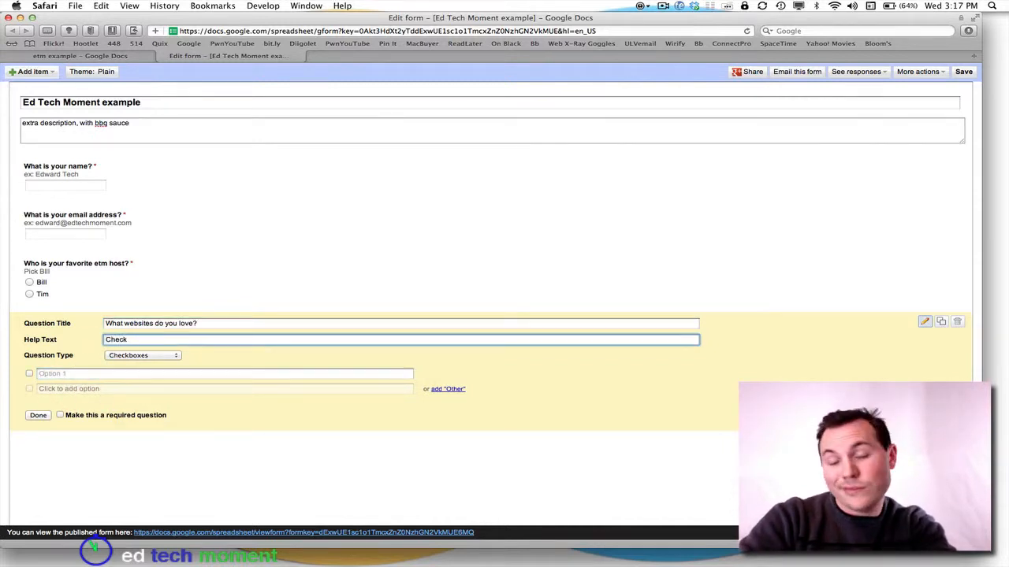
type(" all the ap")
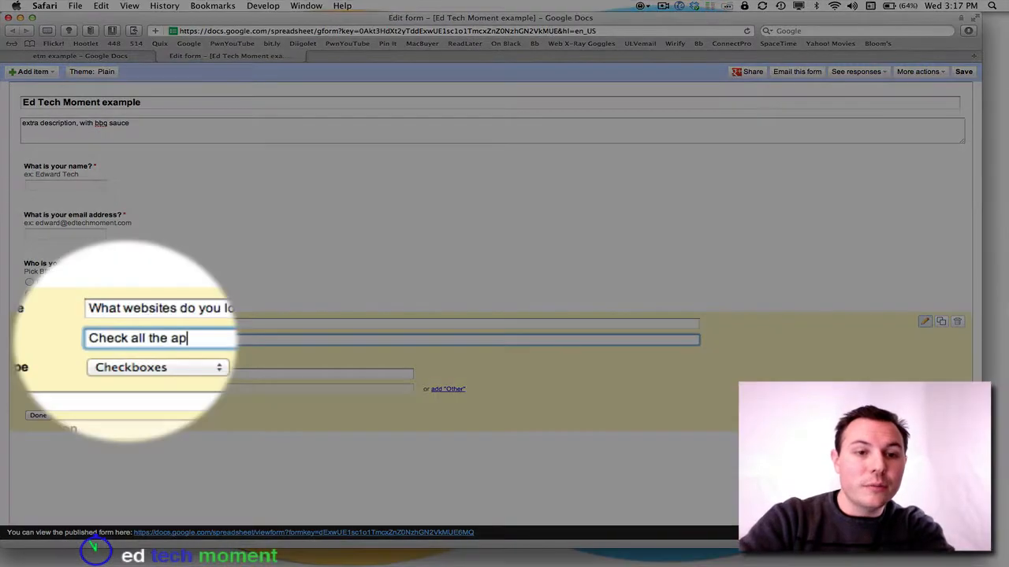
type("ply. You")
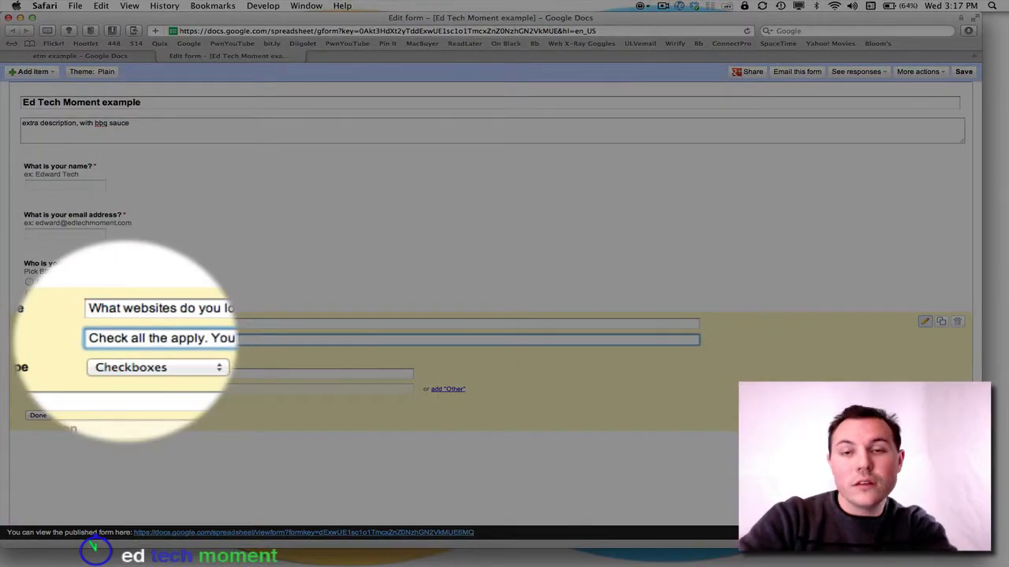
type(" can chec")
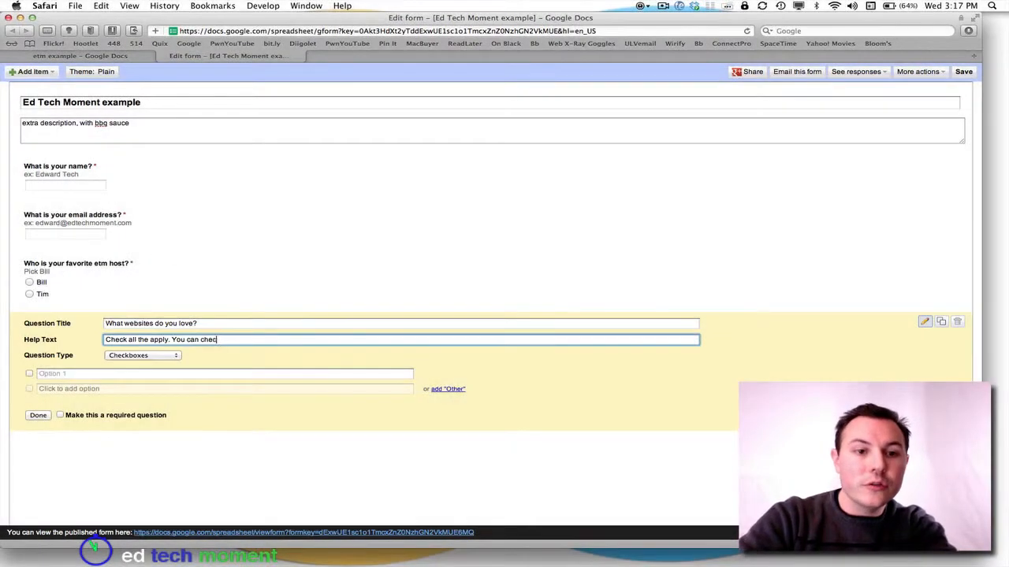
type("k more than ")
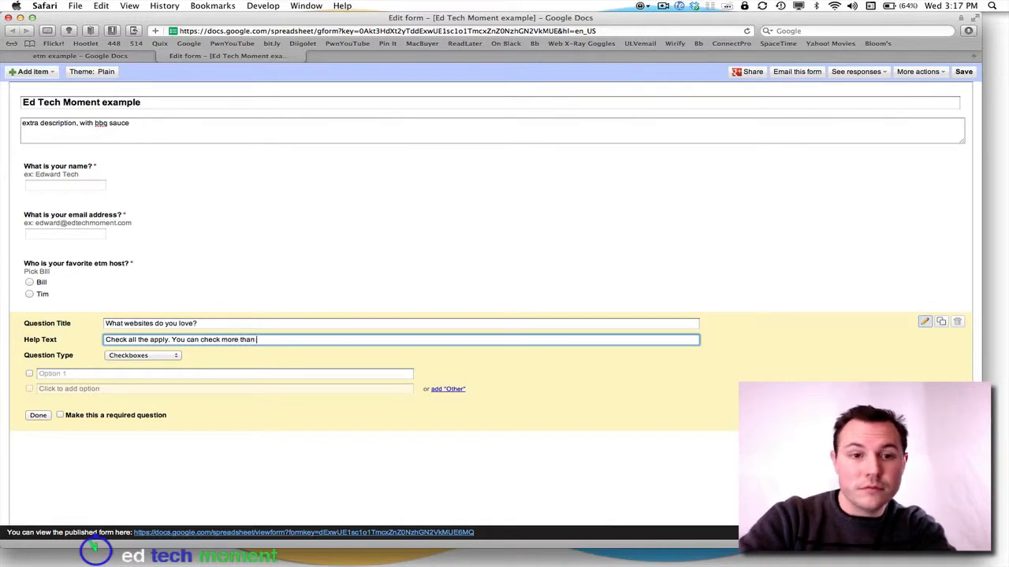
type("one.")
Enter edtechmoment.com, the host's personal website, google.com and apple.com as answer options for the websites question.
left_click(51, 376)
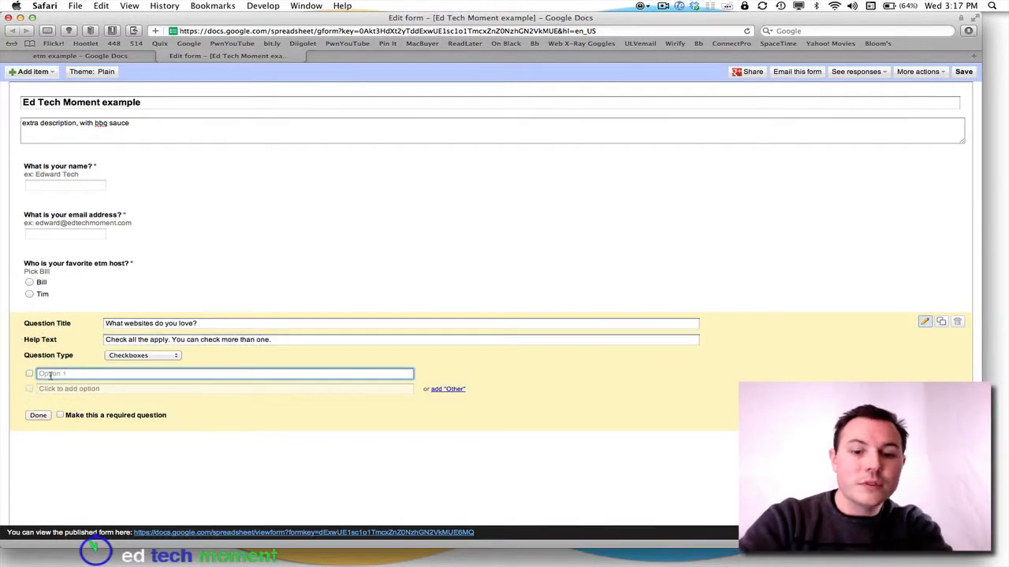
type("edtechmo")
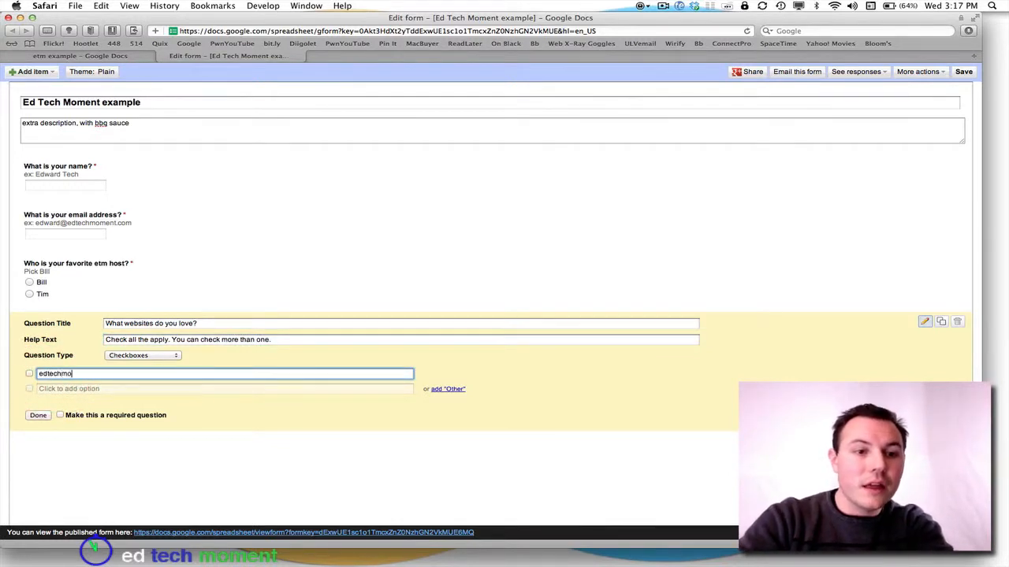
type("ment.com")
key("Return")
type("billse")
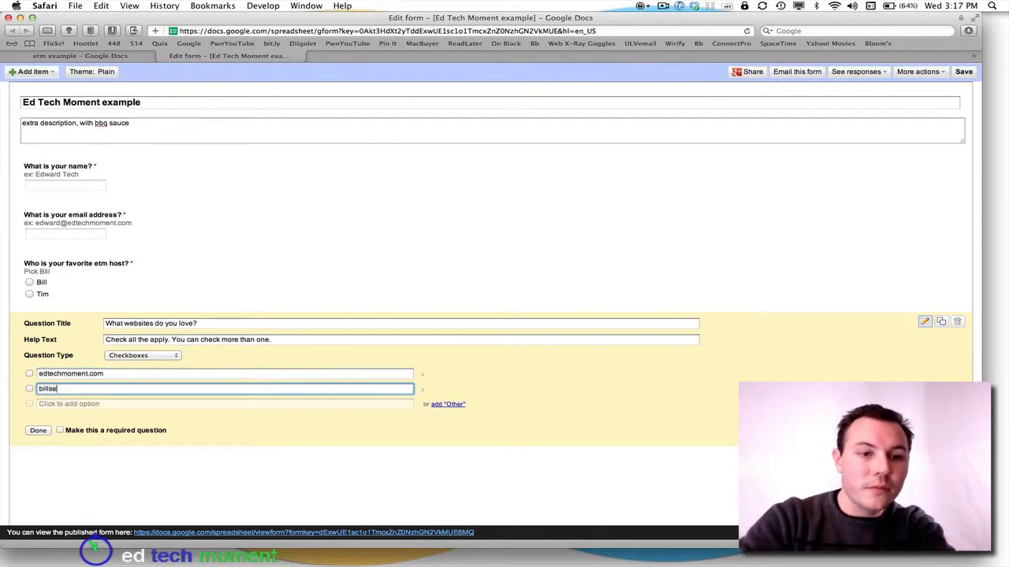
type("lak.com")
key("Return")
type("googl")
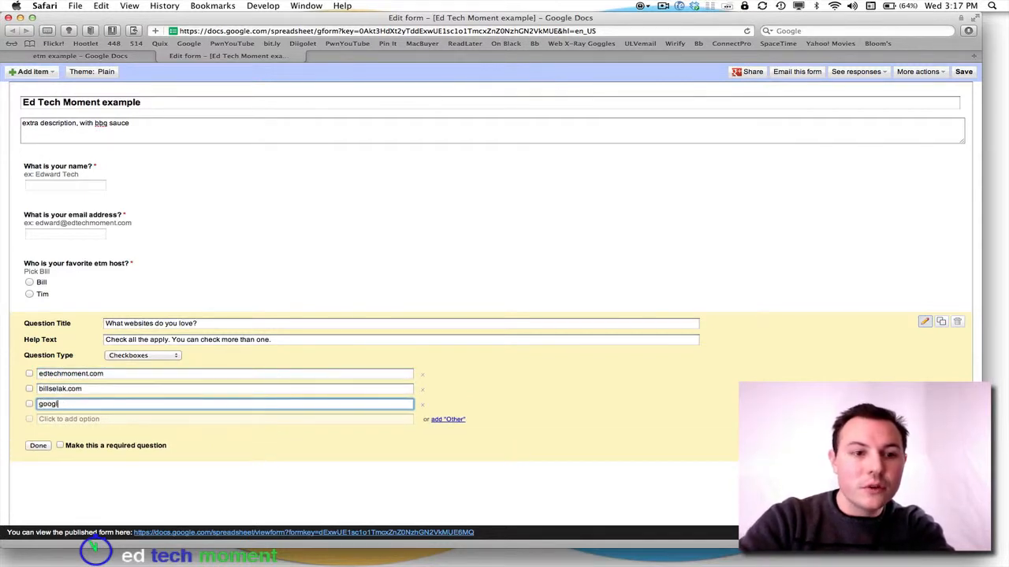
type("e.com")
key("Return")
type("app")
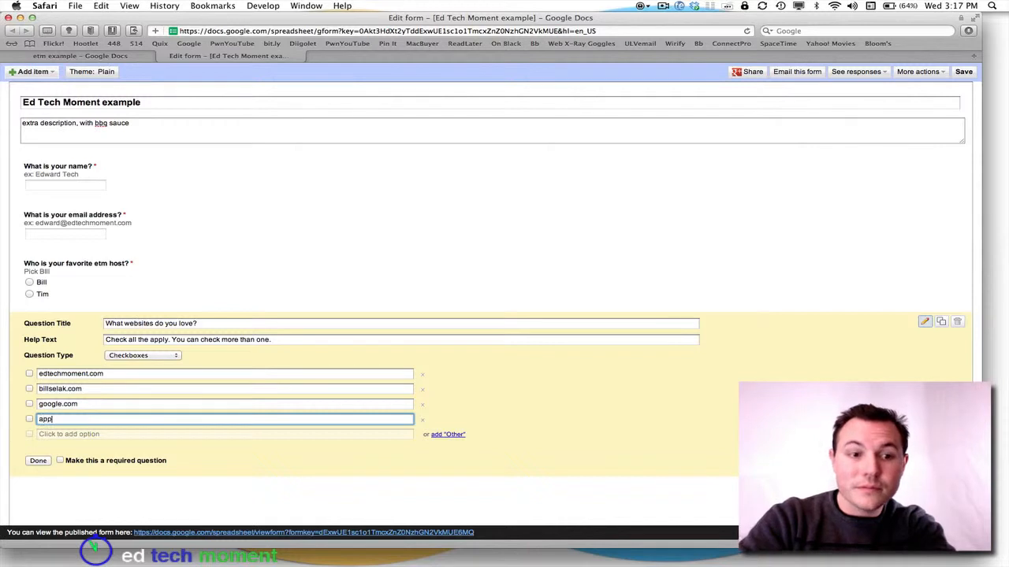
type("le.com")
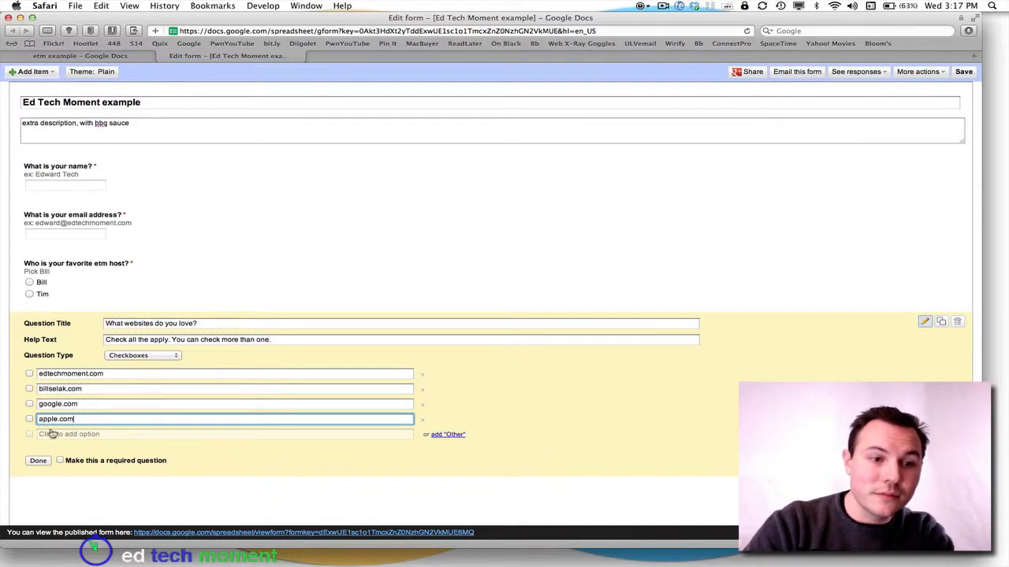
Add an "Other" choice to the websites question, remove the blank fifth option and finish editing the question.
left_click(50, 434)
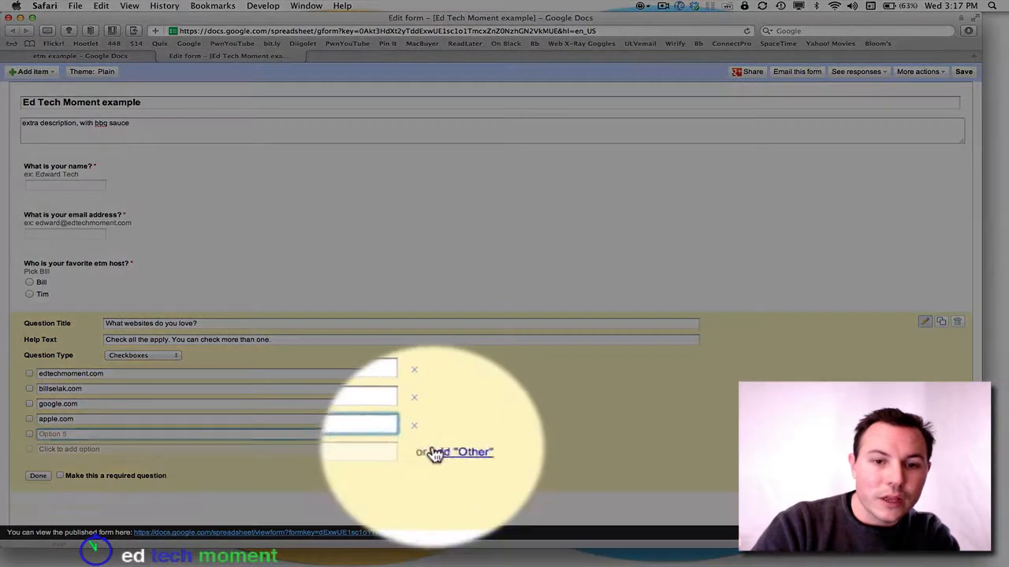
left_click(435, 450)
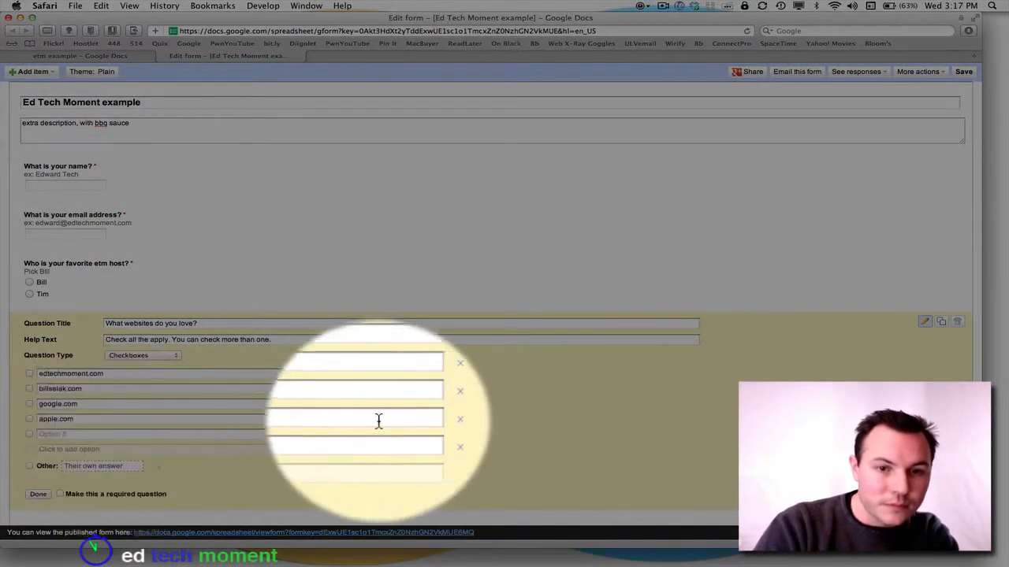
left_click(424, 434)
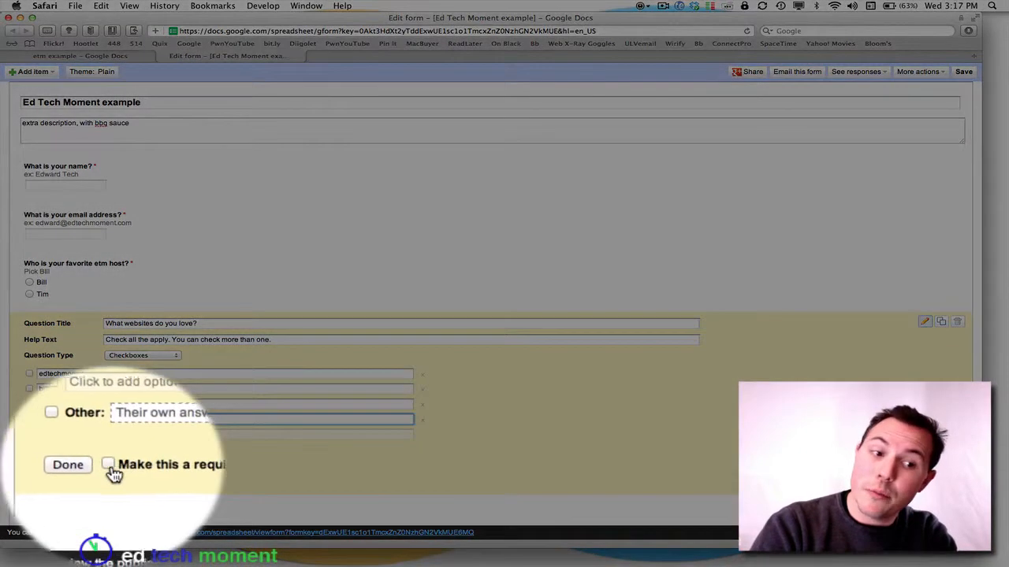
left_click(70, 465)
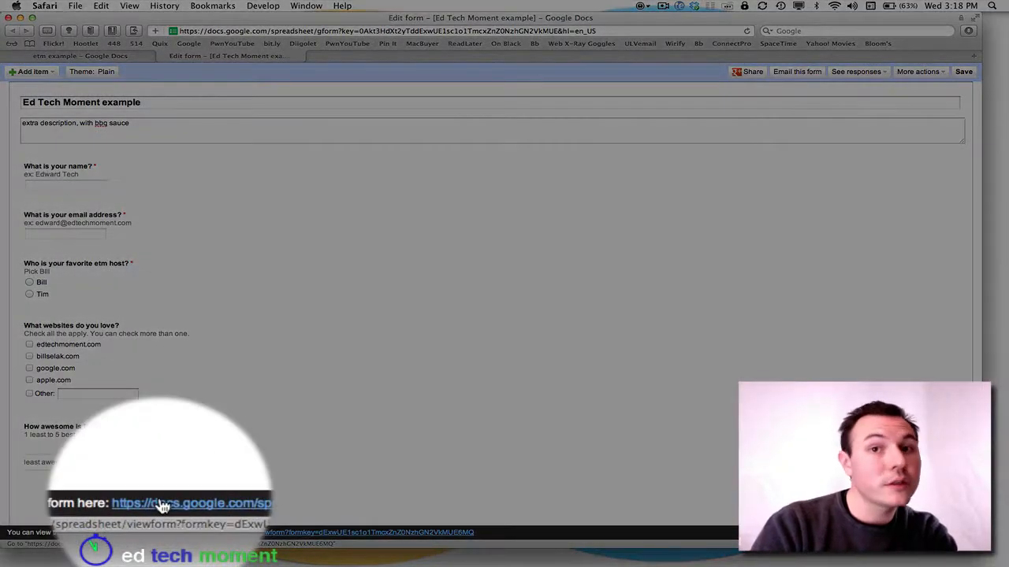
Open the published form and start answering it, choosing the first listed host as the favorite.
left_click(162, 534)
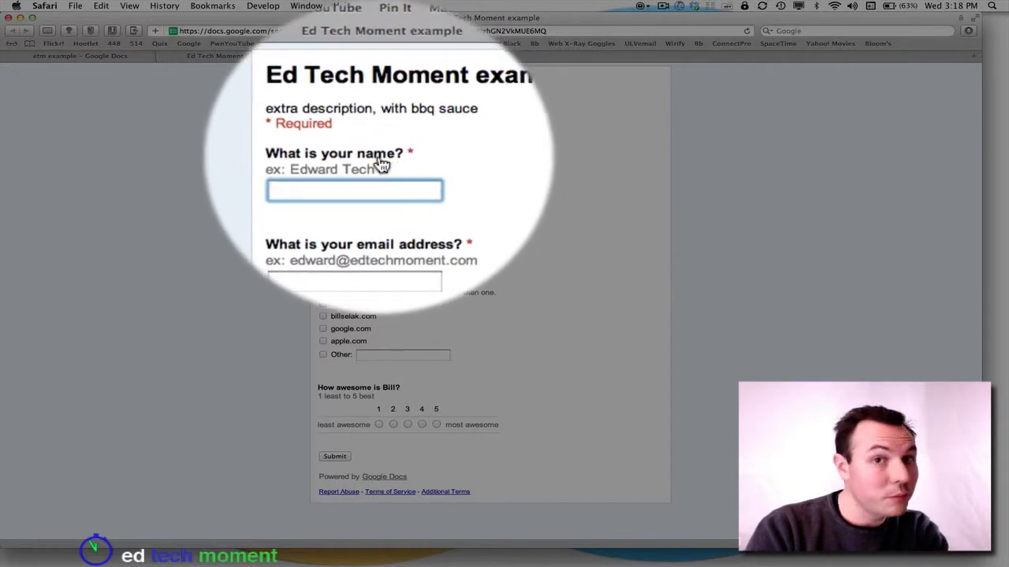
left_click(381, 191)
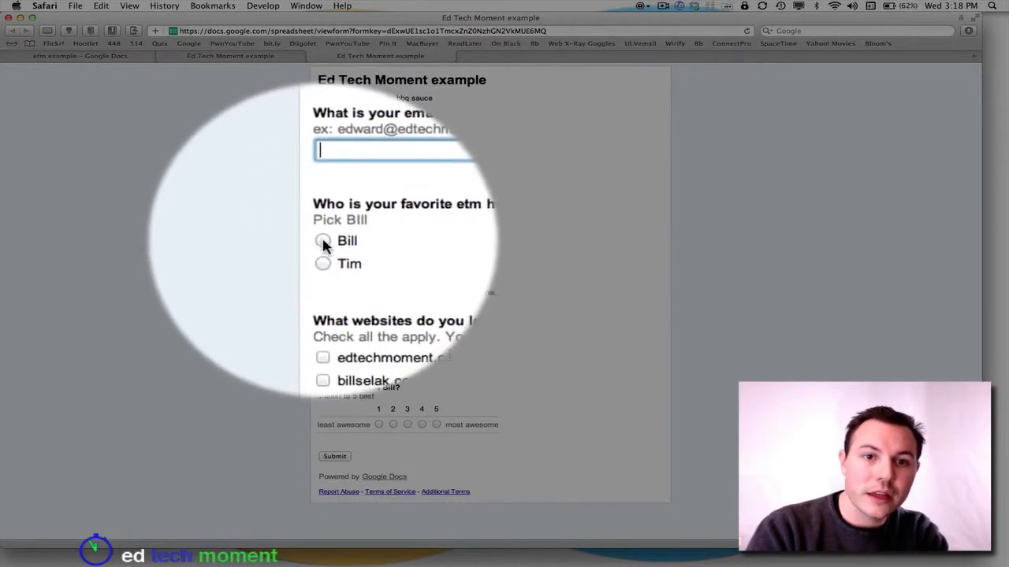
left_click(322, 241)
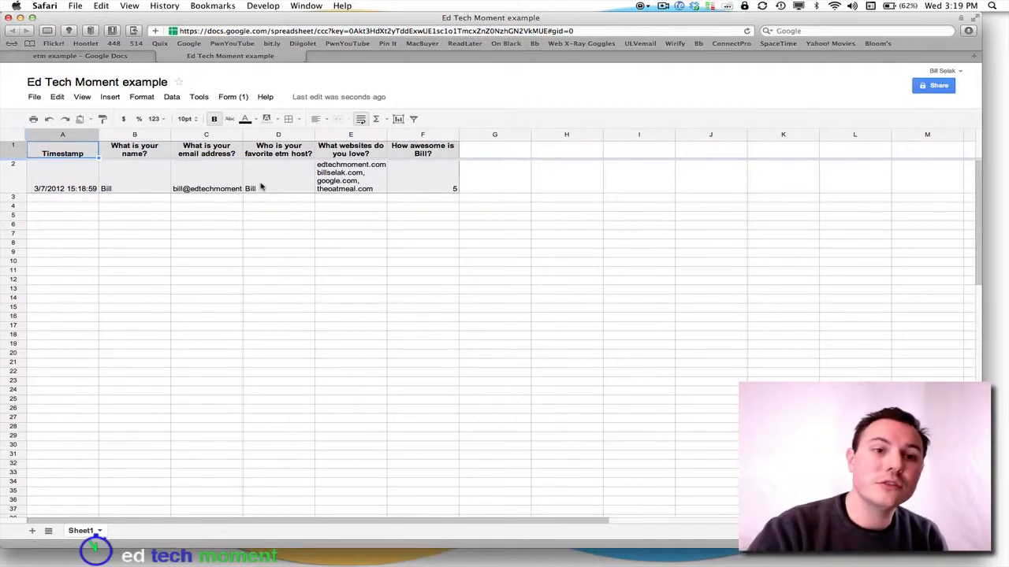
Examine the timestamp, name and email address cells of the submitted response in the Ed Tech Moment example spreadsheet.
left_click(81, 187)
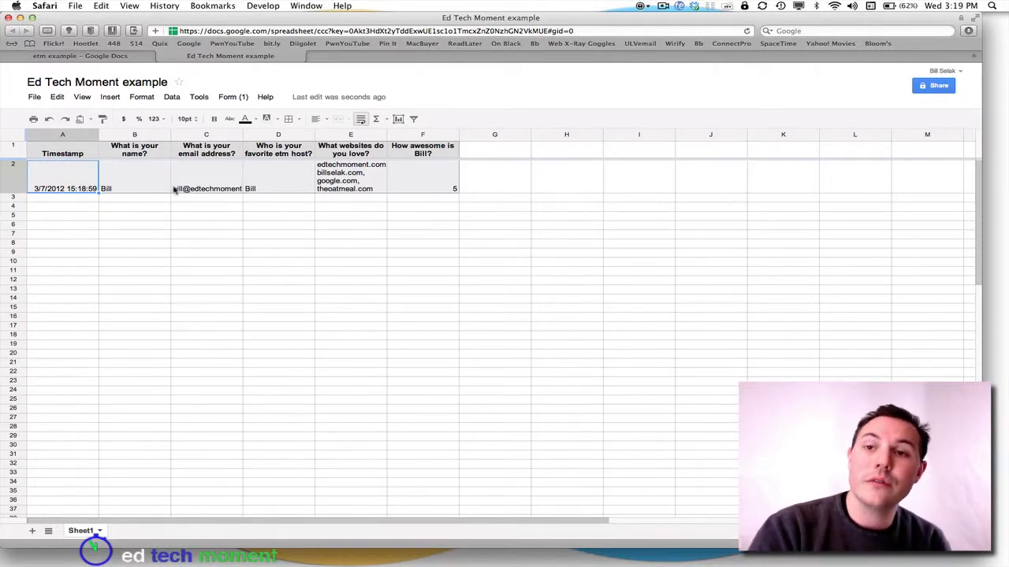
left_click(132, 174)
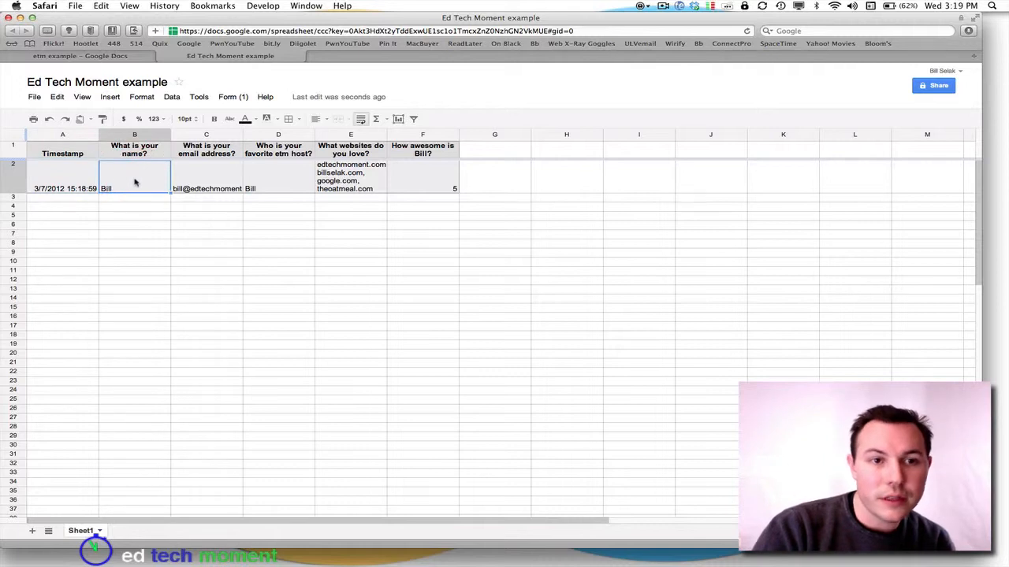
left_click(207, 178)
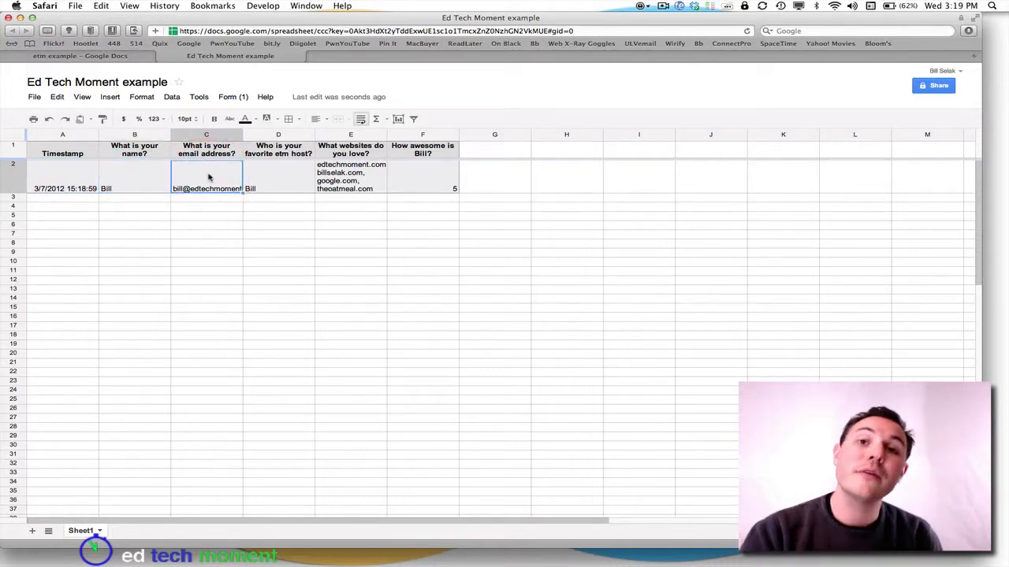
left_click(220, 178)
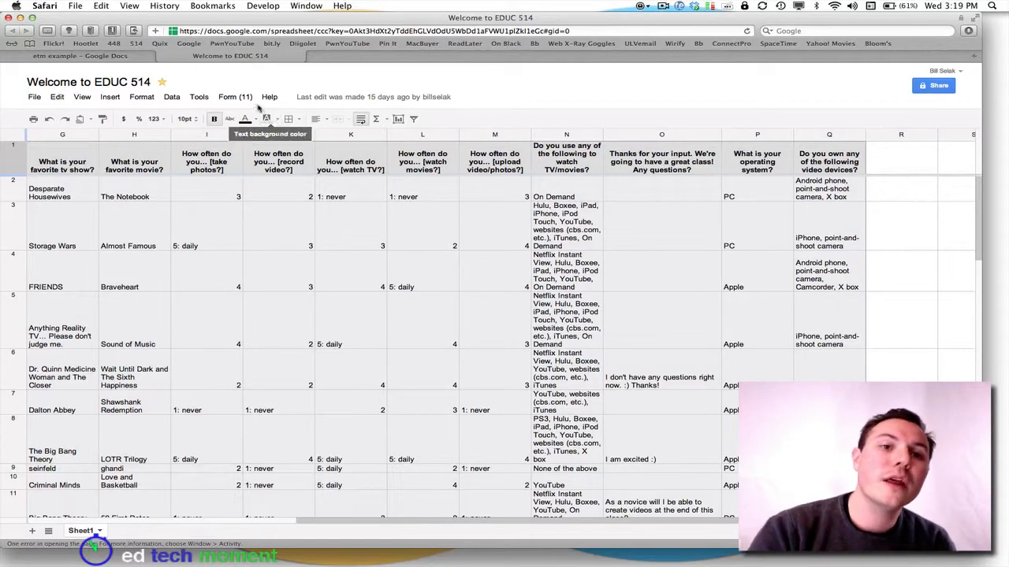
Show the summary of responses for the Welcome to EDUC 514 form and review its answers and charts.
left_click(246, 97)
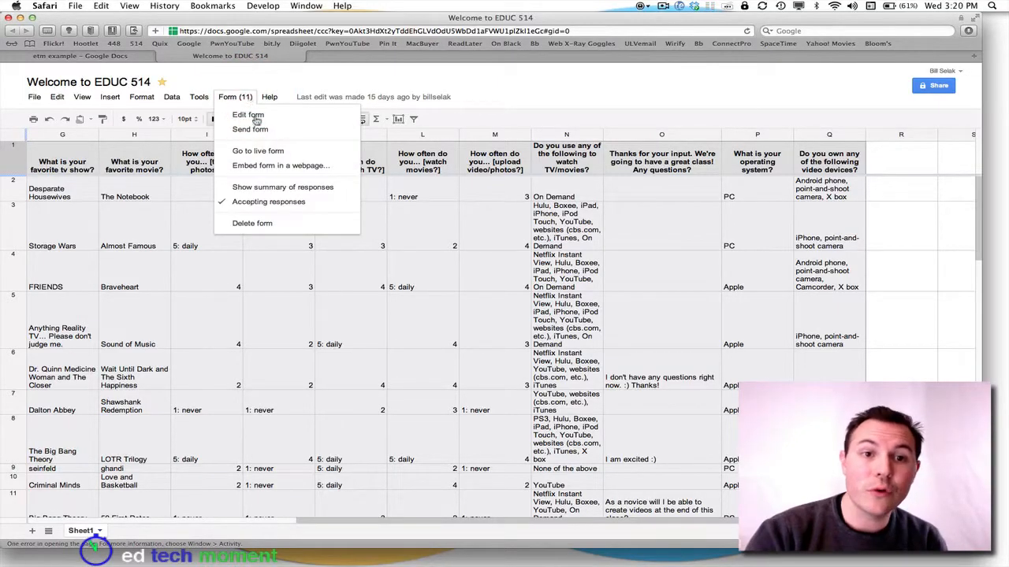
left_click(268, 187)
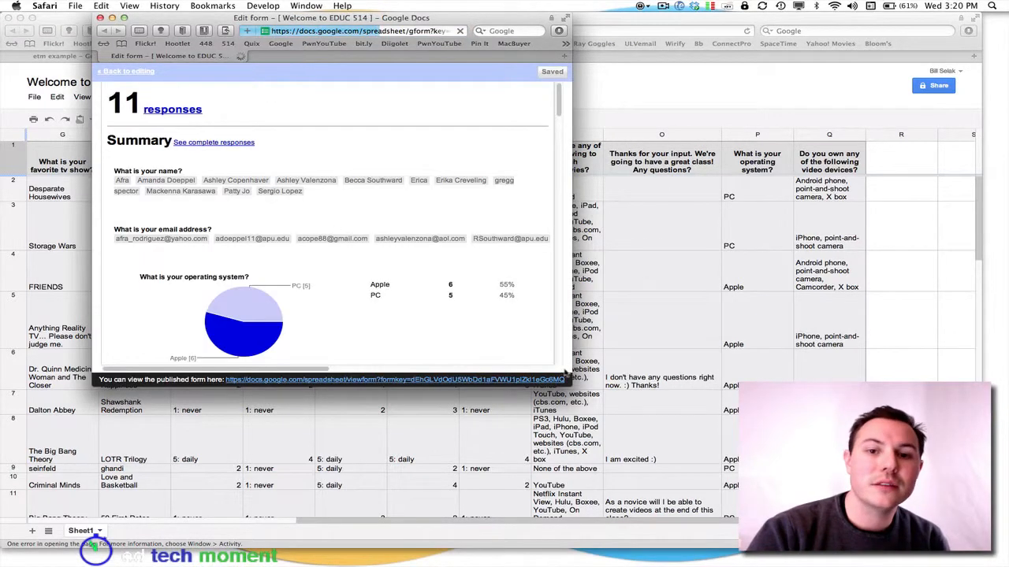
scroll(329, 318, "down", 1)
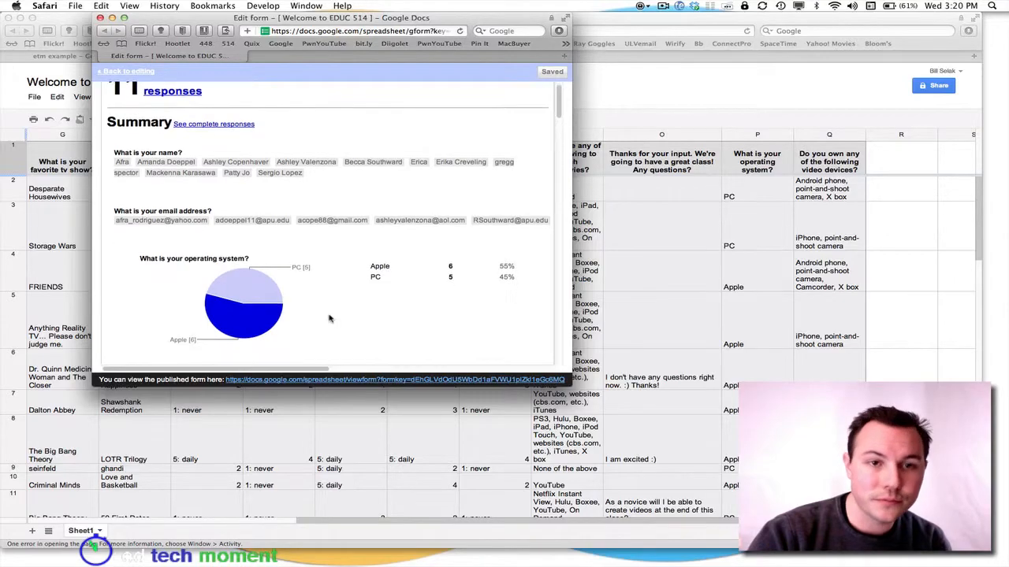
scroll(358, 315, "down", 2)
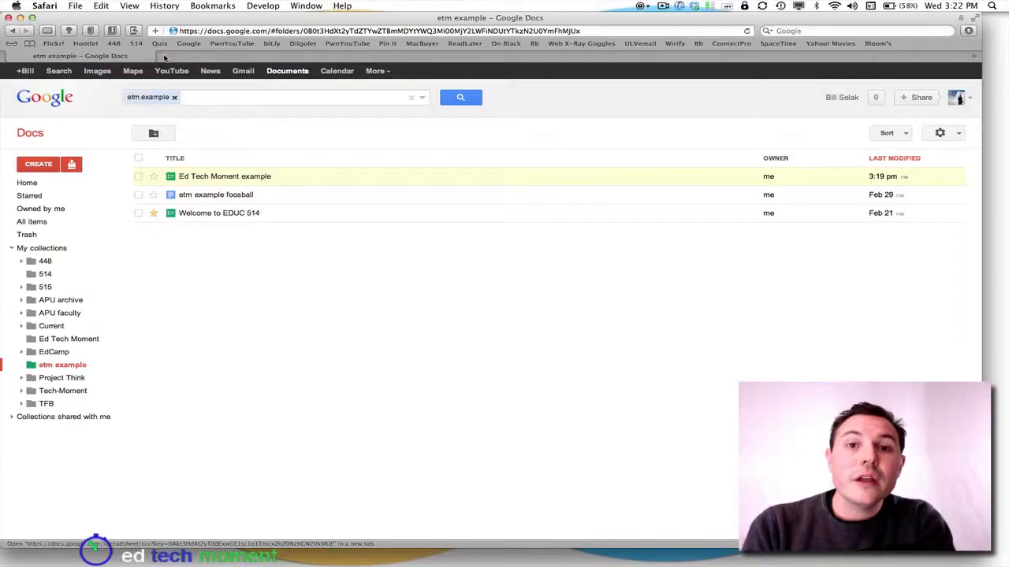